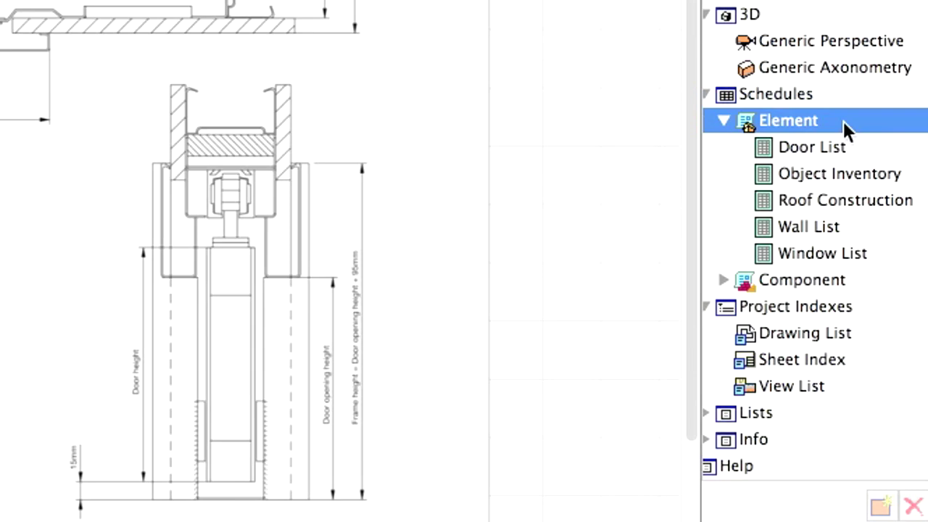
Select and expand the Component schedules group to list All Components, by Element and by Layer
{"action": "left_click", "coordinate": [820, 279]}
{"action": "left_click", "coordinate": [723, 280]}
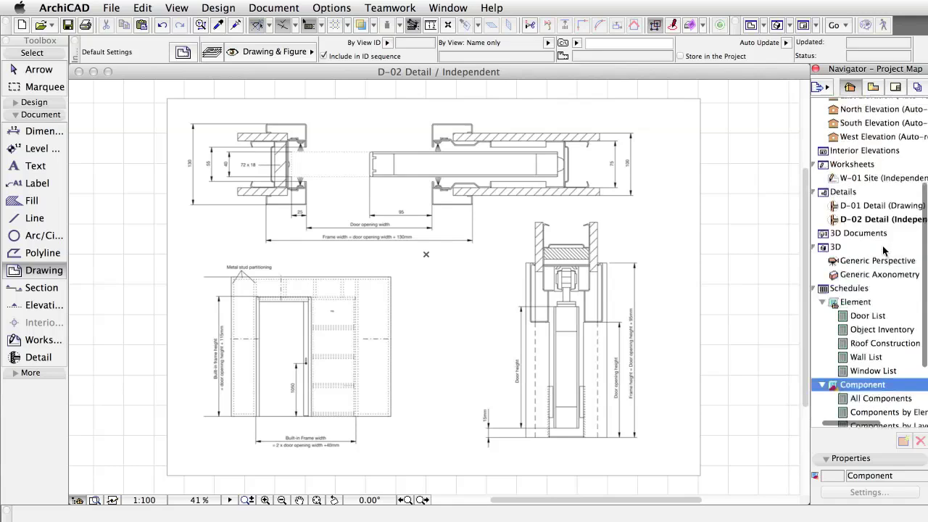
Open the 0. Ground Floor plan, then open the Door List element schedule
{"action": "scroll", "coordinate": [884, 250], "scroll_direction": "up", "scroll_amount": 6}
{"action": "double_click", "coordinate": [883, 151]}
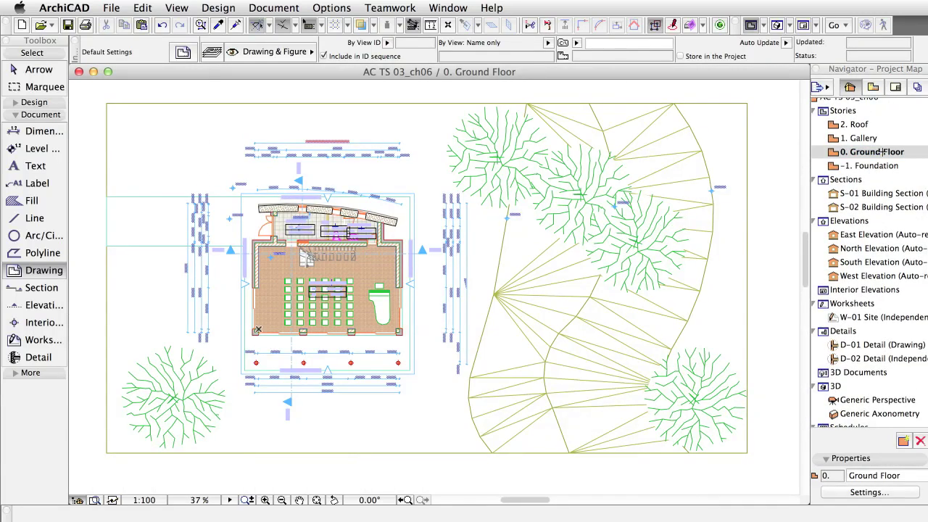
{"action": "scroll", "coordinate": [882, 242], "scroll_direction": "down", "scroll_amount": 10}
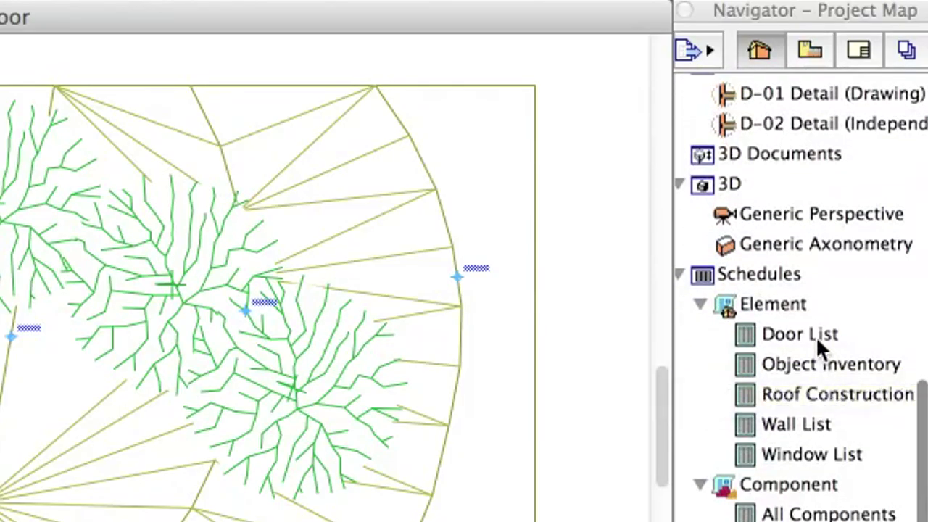
{"action": "left_click", "coordinate": [841, 334]}
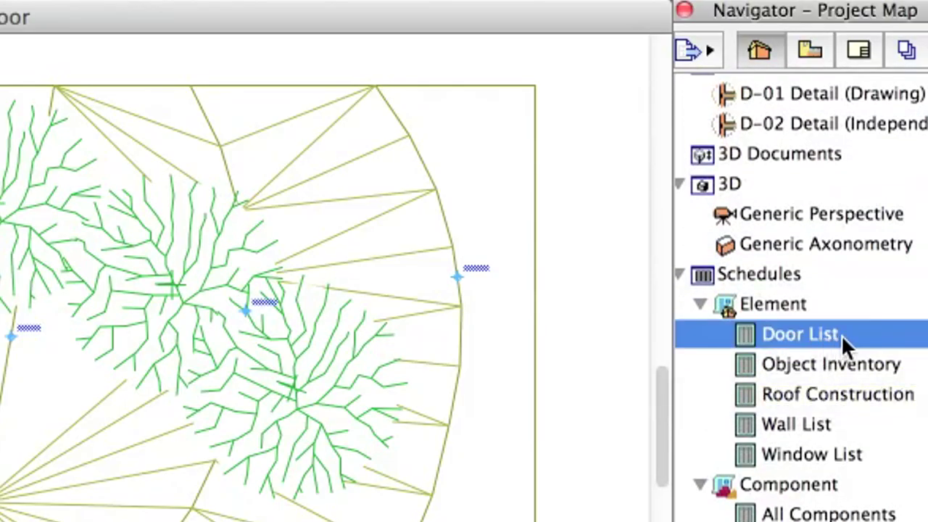
{"action": "double_click", "coordinate": [842, 335]}
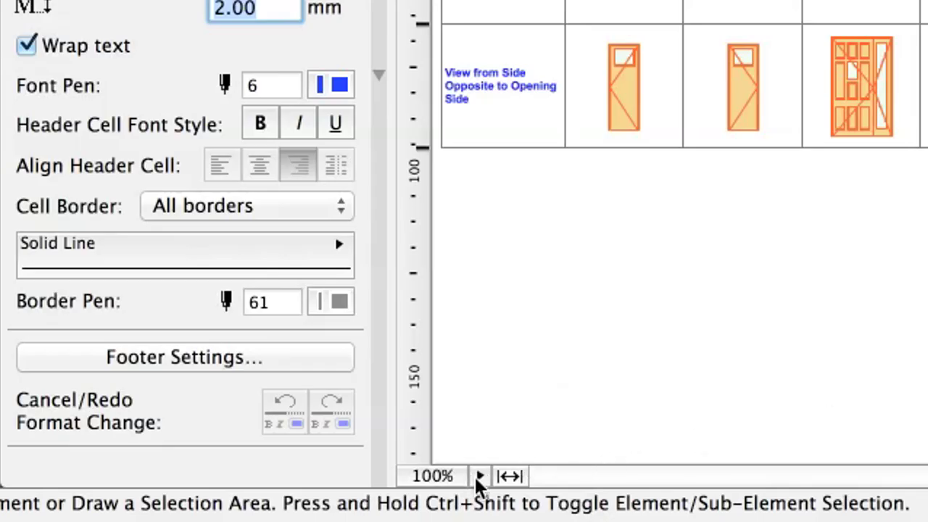
{"action": "left_click", "coordinate": [479, 477]}
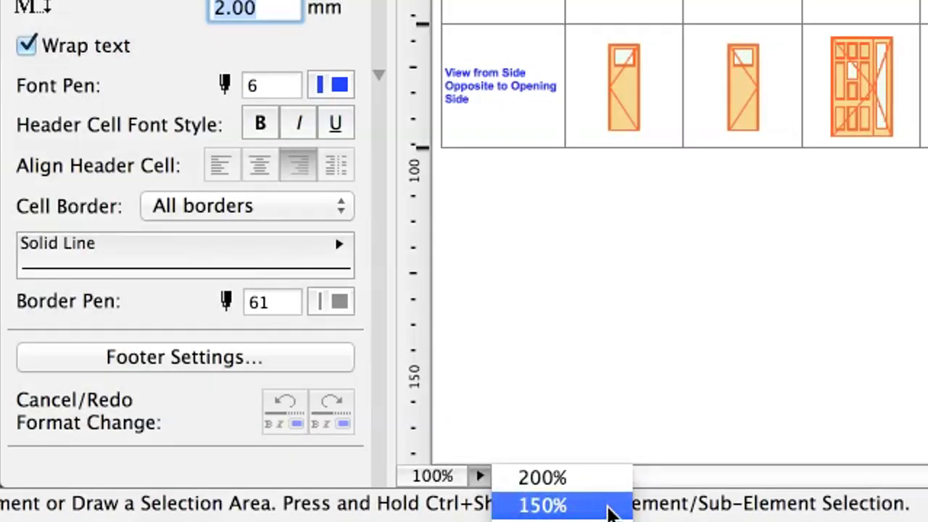
Zoom the Door List schedule view to 150%
{"action": "left_click", "coordinate": [609, 508]}
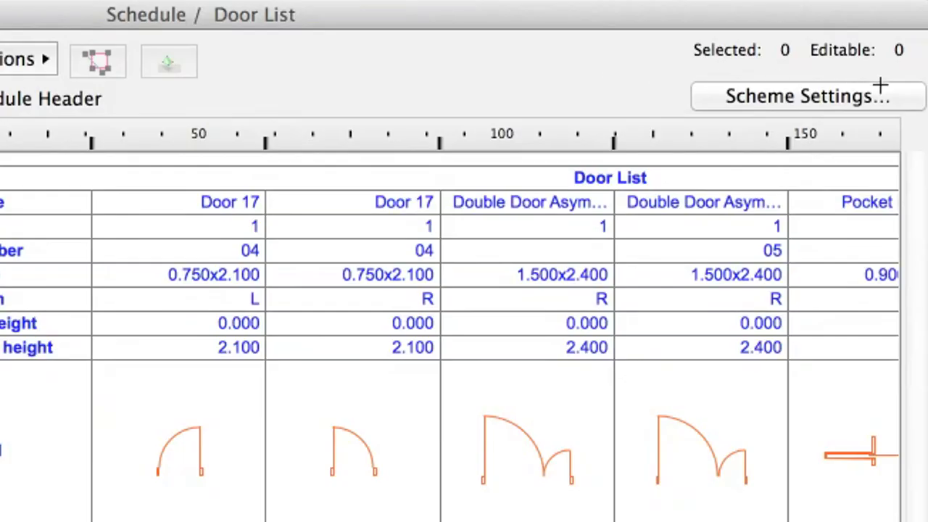
Open the Door List Scheme Settings, review its All Door Types criterion, then collapse Criteria
{"action": "left_click", "coordinate": [905, 97]}
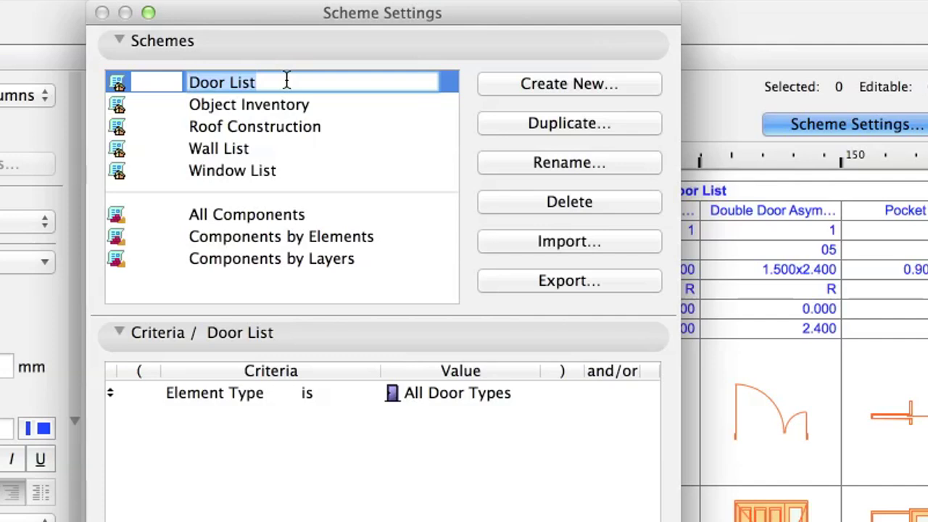
{"action": "left_click", "coordinate": [362, 436]}
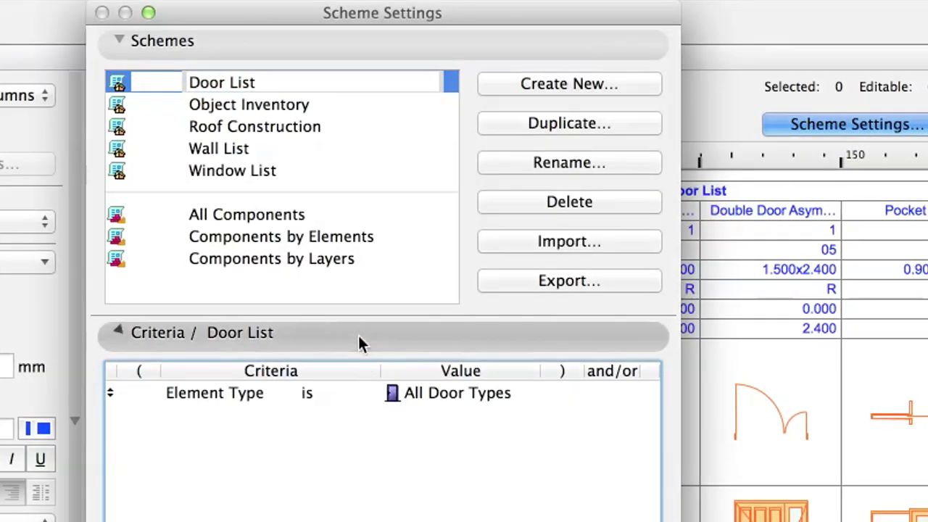
{"action": "left_click", "coordinate": [358, 341]}
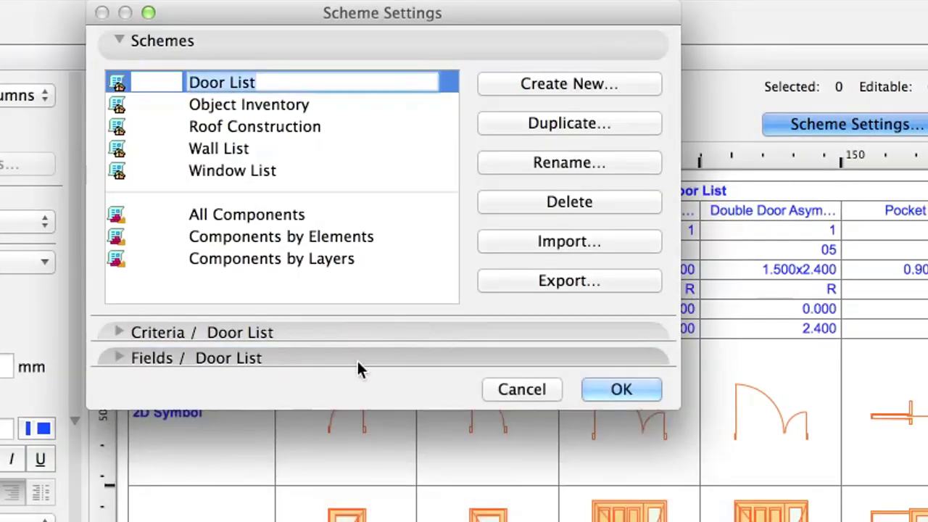
Add the General parameters Home Story and Zone Name to the Door List fields
{"action": "left_click", "coordinate": [358, 359]}
{"action": "left_click", "coordinate": [342, 42]}
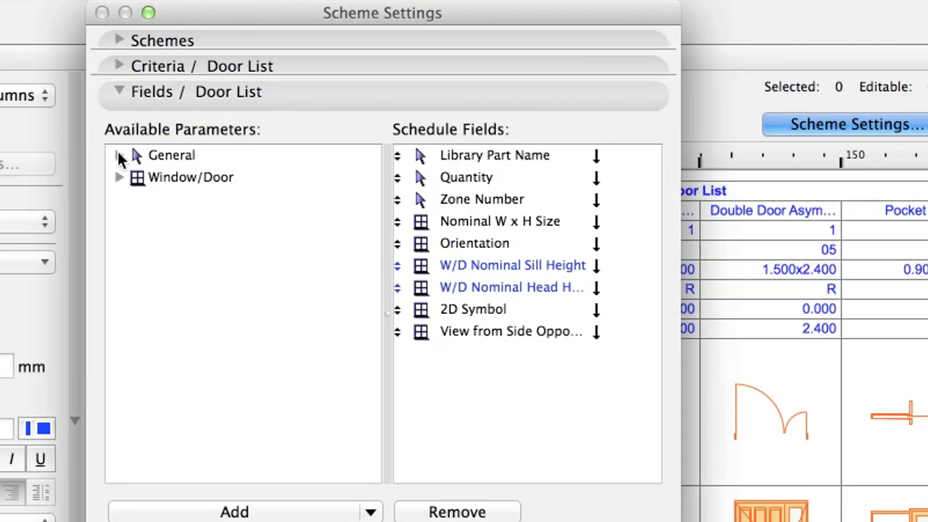
{"action": "left_click", "coordinate": [120, 156]}
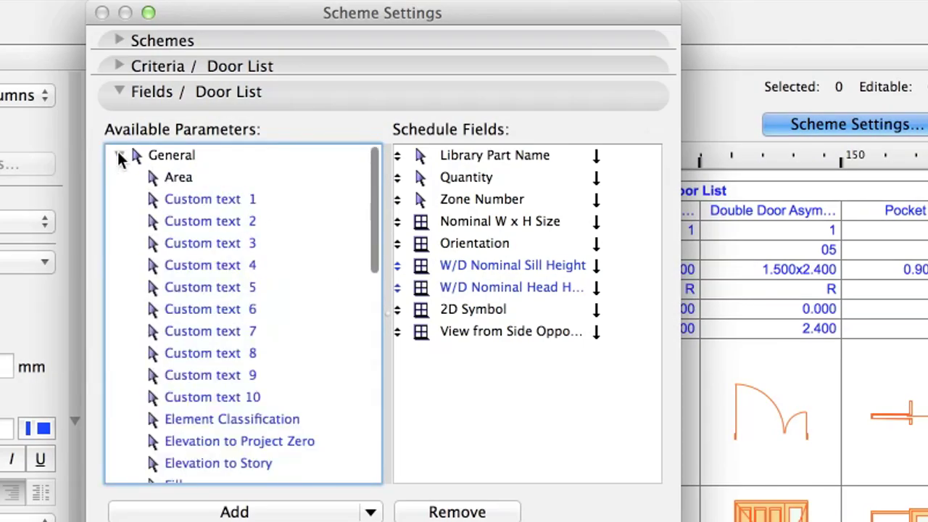
{"action": "scroll", "coordinate": [228, 202], "scroll_direction": "down", "scroll_amount": 3}
{"action": "scroll", "coordinate": [228, 201], "scroll_direction": "down", "scroll_amount": 4}
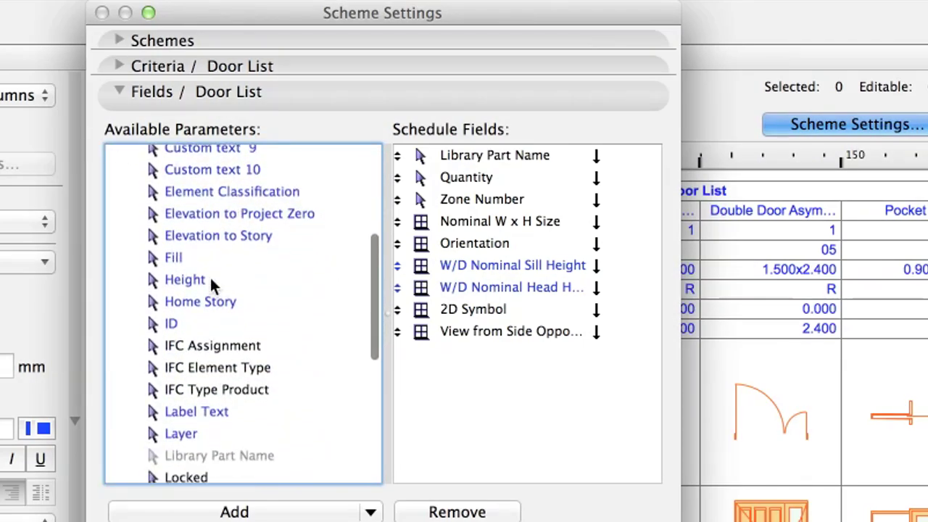
{"action": "left_click", "coordinate": [209, 301]}
{"action": "scroll", "coordinate": [208, 302], "scroll_direction": "down", "scroll_amount": 9}
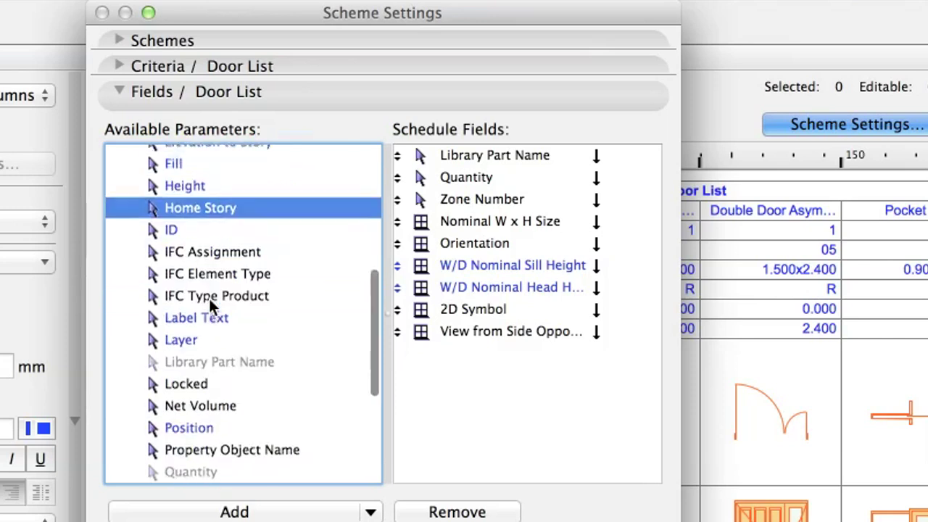
{"action": "scroll", "coordinate": [211, 305], "scroll_direction": "down", "scroll_amount": 5}
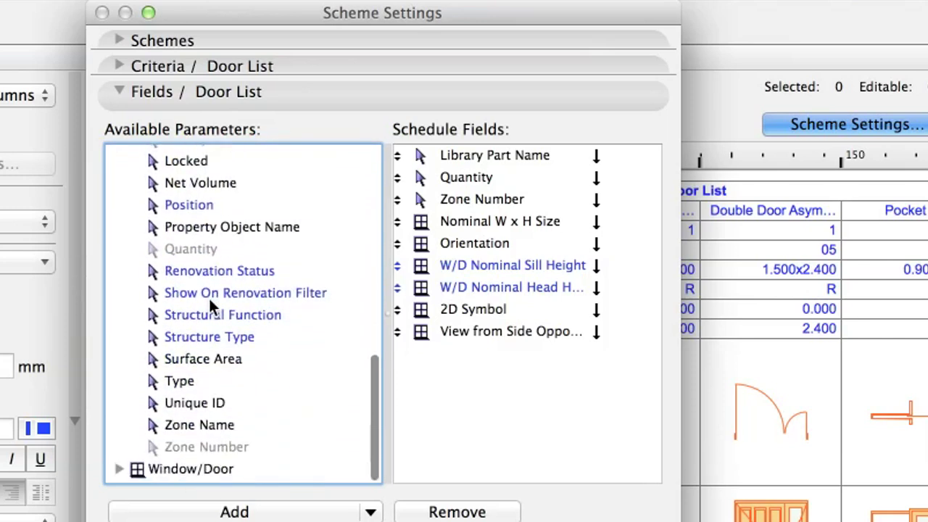
{"action": "left_click", "coordinate": [228, 429]}
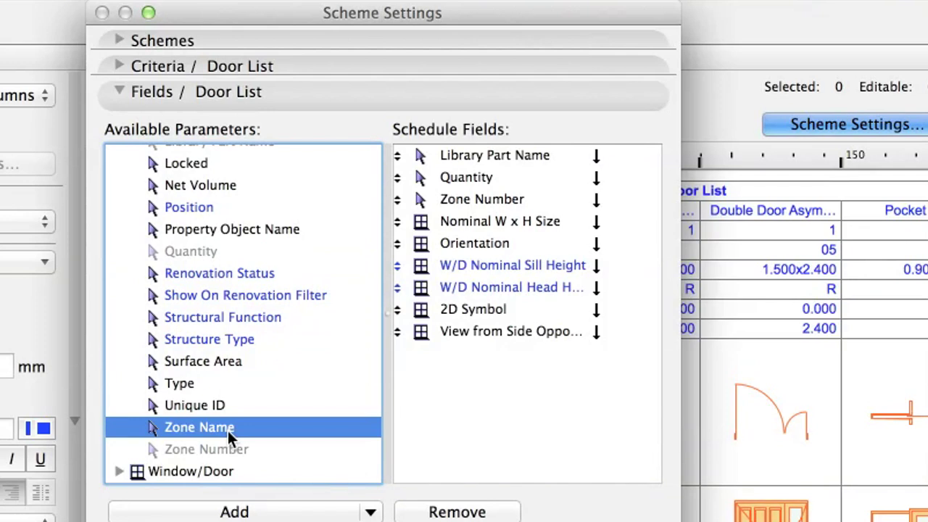
{"action": "left_click", "coordinate": [325, 513]}
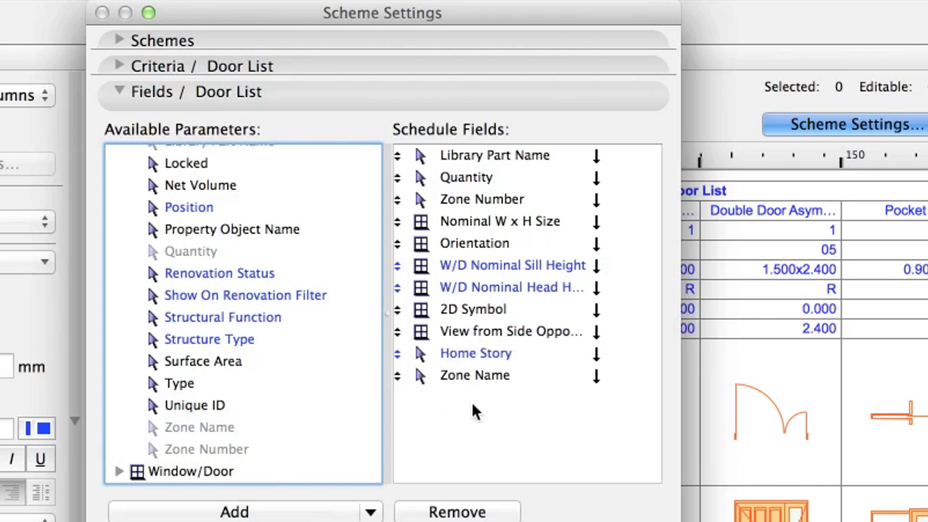
Add the Window/Door Width and Height parameters to the Door List fields
{"action": "scroll", "coordinate": [181, 232], "scroll_direction": "up", "scroll_amount": 10}
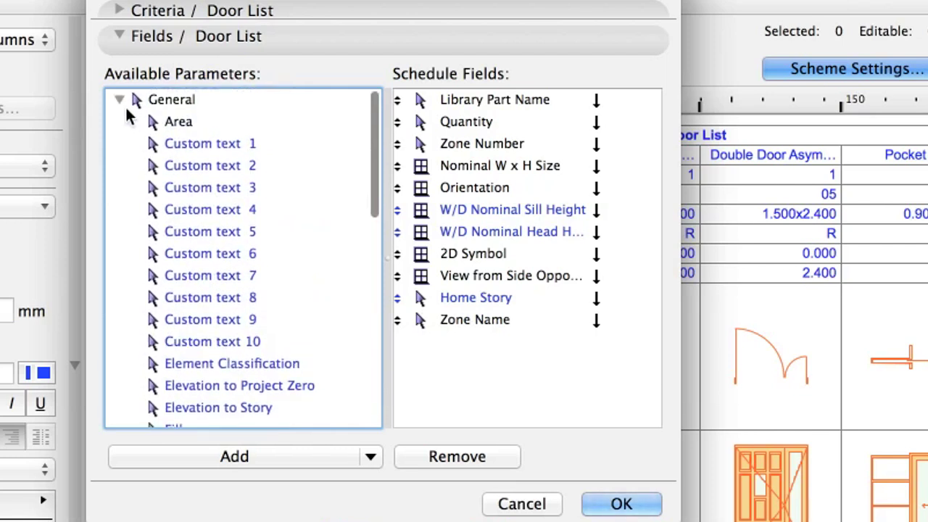
{"action": "left_click", "coordinate": [119, 156]}
{"action": "left_click", "coordinate": [119, 122]}
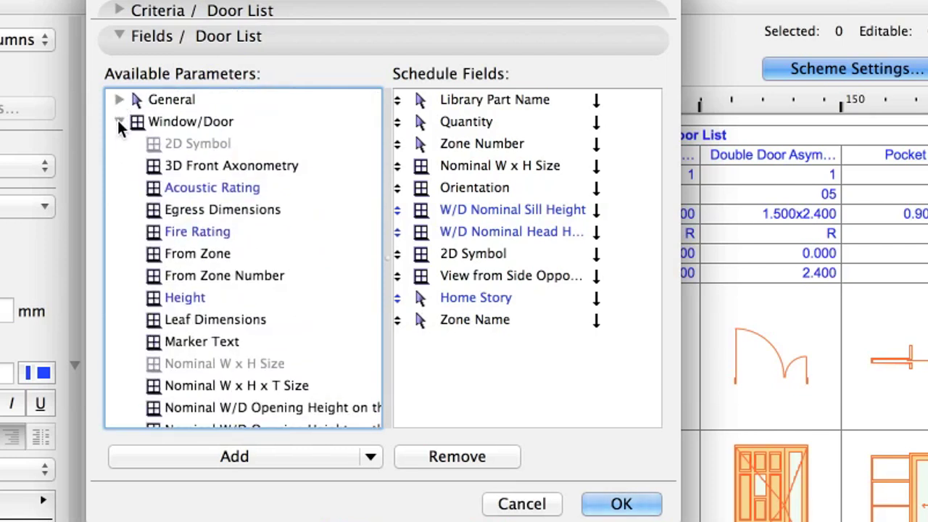
{"action": "left_click", "coordinate": [202, 299]}
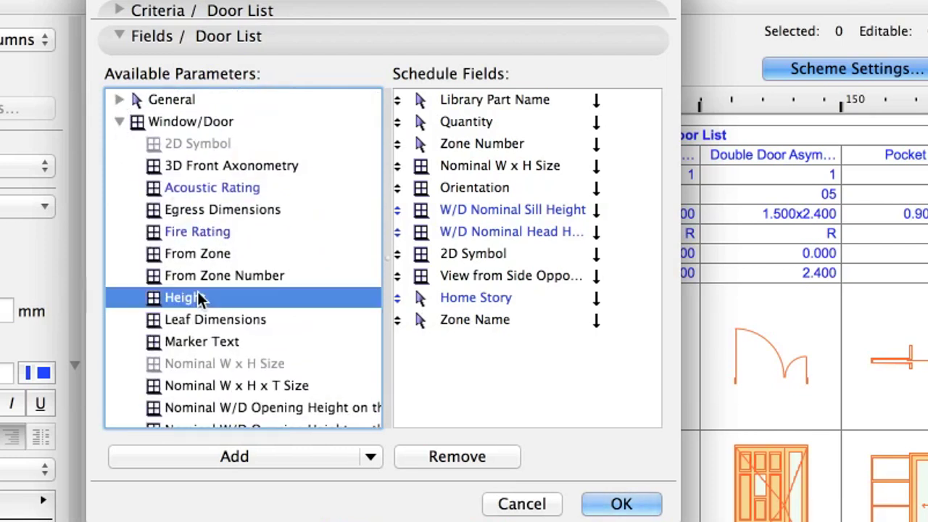
{"action": "scroll", "coordinate": [198, 291], "scroll_direction": "down", "scroll_amount": 10}
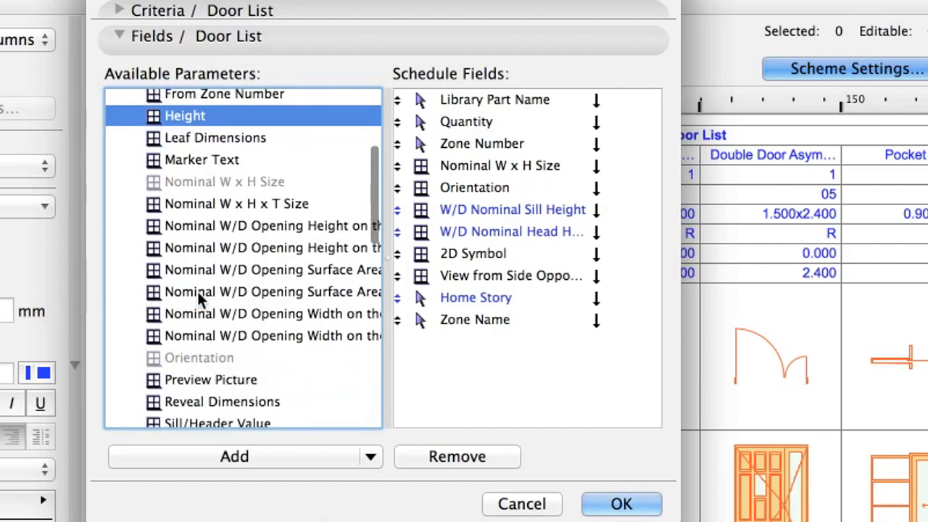
{"action": "left_click", "coordinate": [185, 416]}
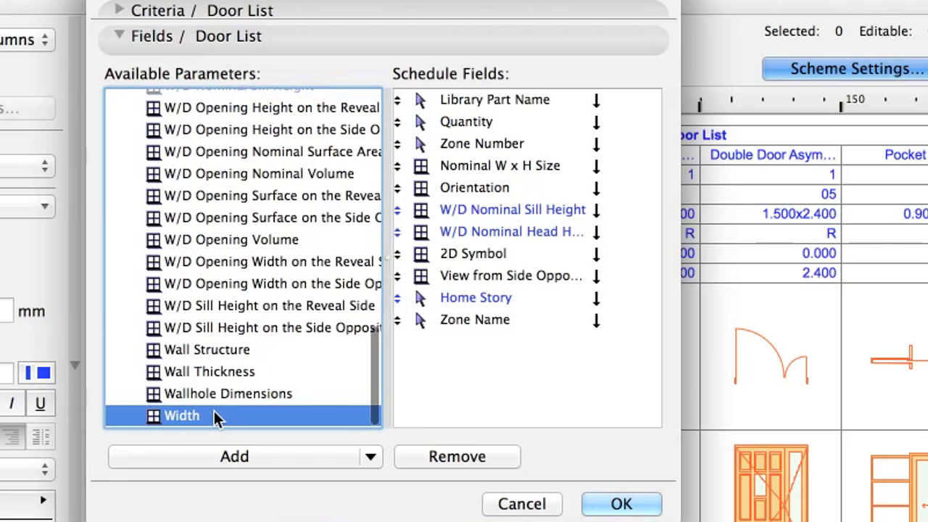
{"action": "left_click", "coordinate": [300, 464]}
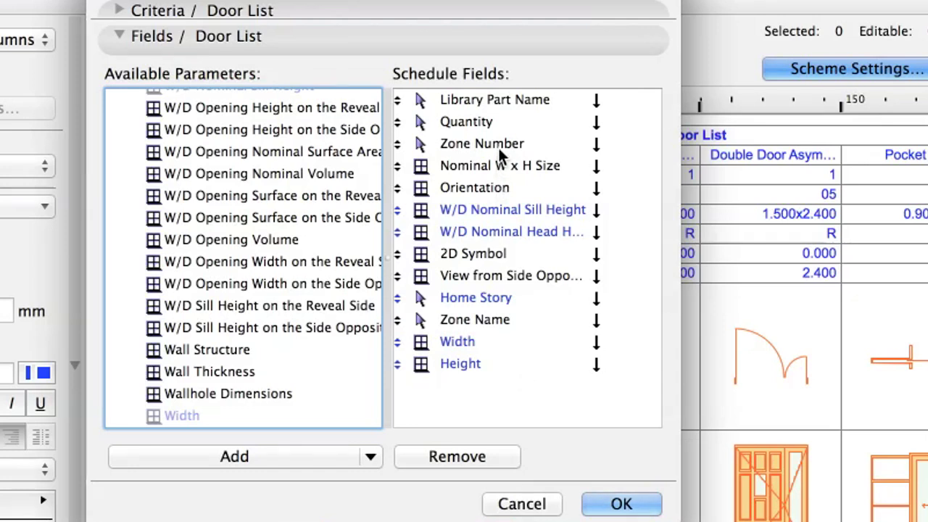
Remove the Zone Number and Nominal W x H Size fields from the Door List
{"action": "left_click", "coordinate": [552, 146]}
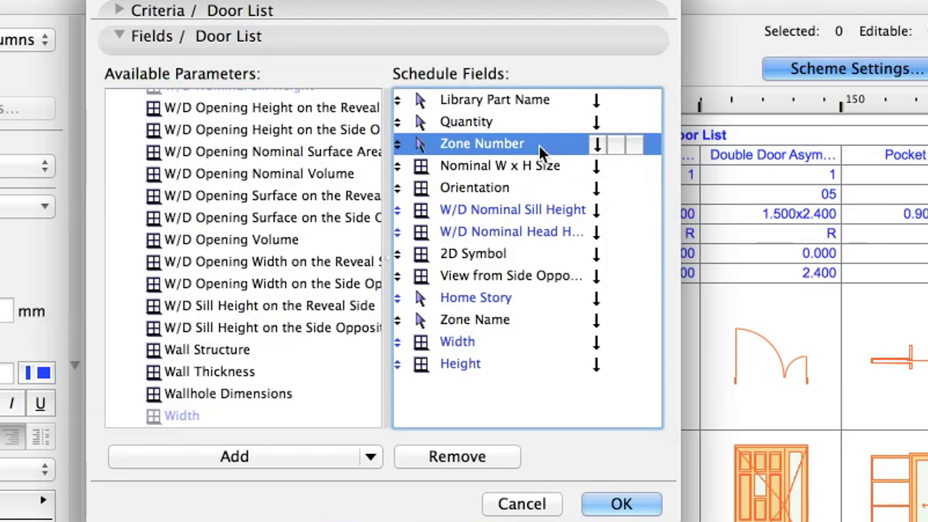
{"action": "left_click", "coordinate": [507, 464]}
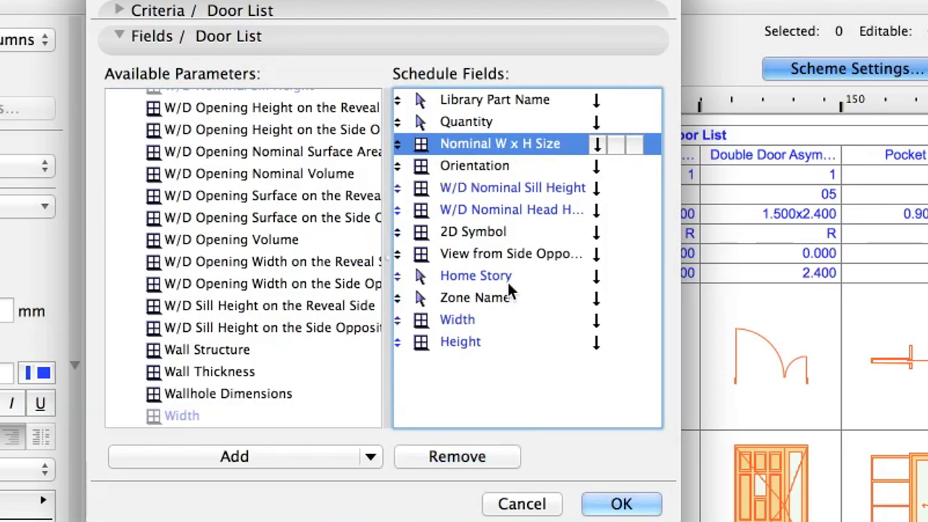
{"action": "left_click", "coordinate": [507, 455]}
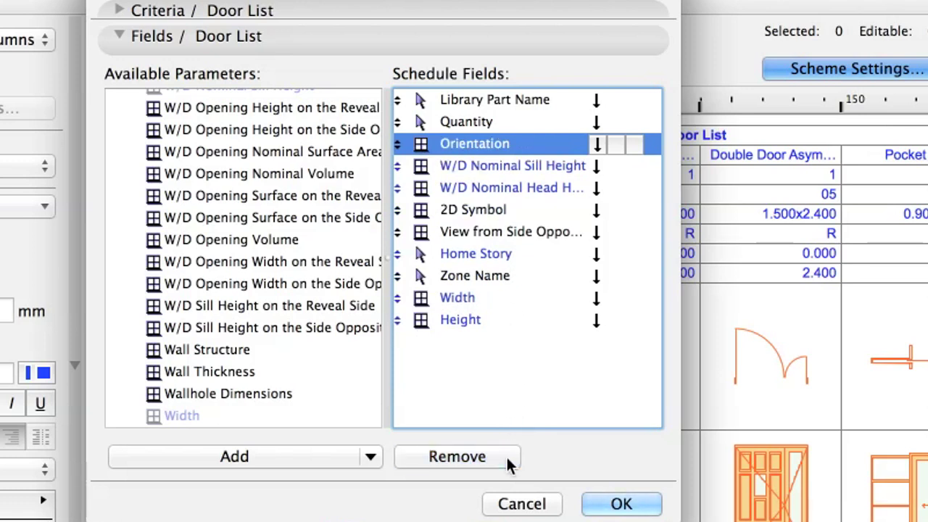
Reorder fields so Width and Height follow Quantity and Orientation sits last
{"action": "left_click", "coordinate": [476, 300]}
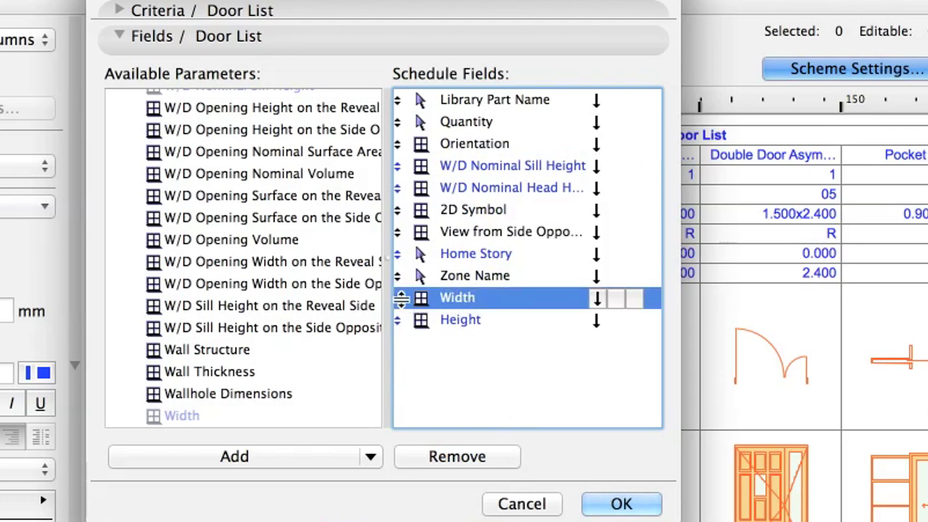
{"action": "left_click_drag", "start_coordinate": [402, 299], "coordinate": [402, 146]}
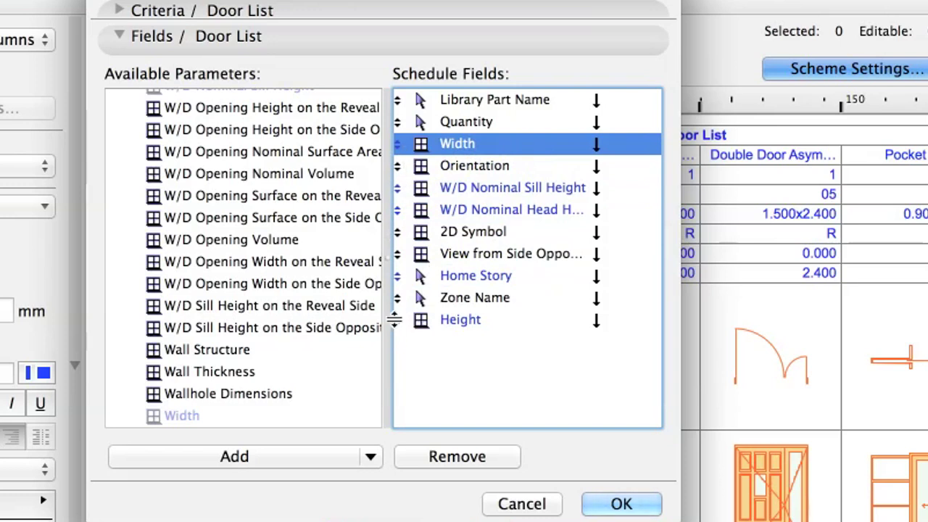
{"action": "left_click_drag", "start_coordinate": [393, 320], "coordinate": [403, 169]}
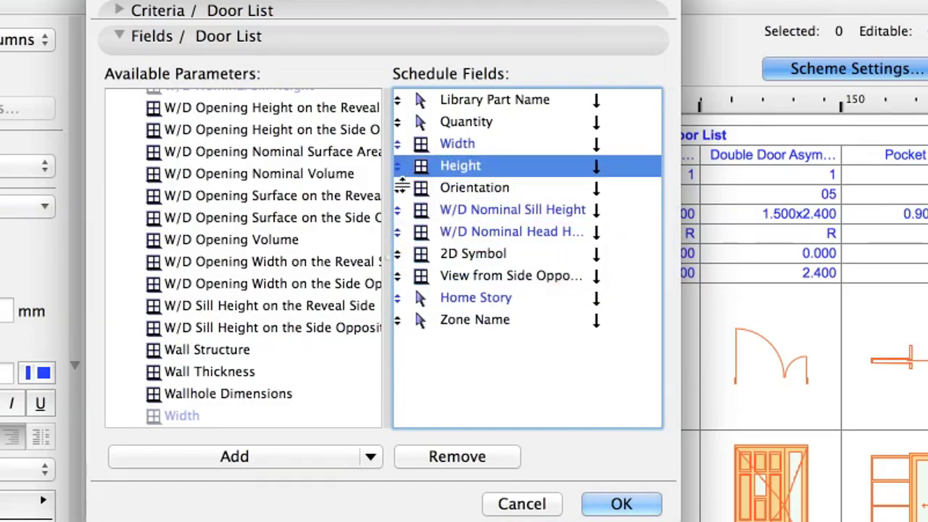
{"action": "left_click", "coordinate": [430, 188]}
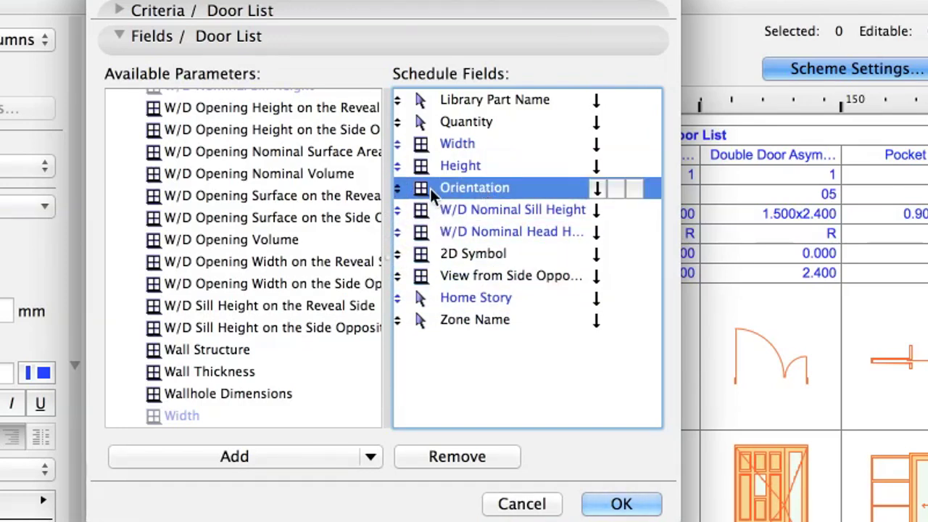
{"action": "left_click_drag", "start_coordinate": [398, 188], "coordinate": [398, 329]}
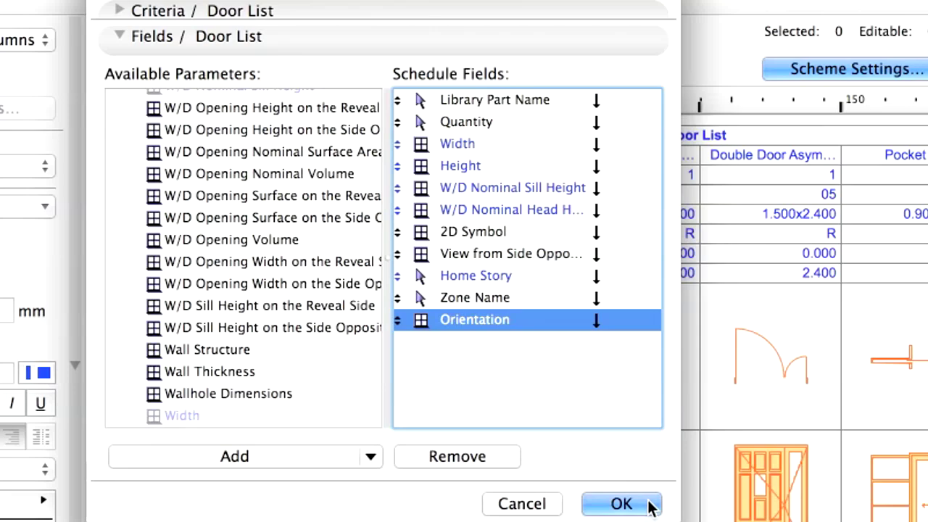
Apply the field changes and change Pocket Door 17's width from 0.90 to 1
{"action": "left_click", "coordinate": [648, 504]}
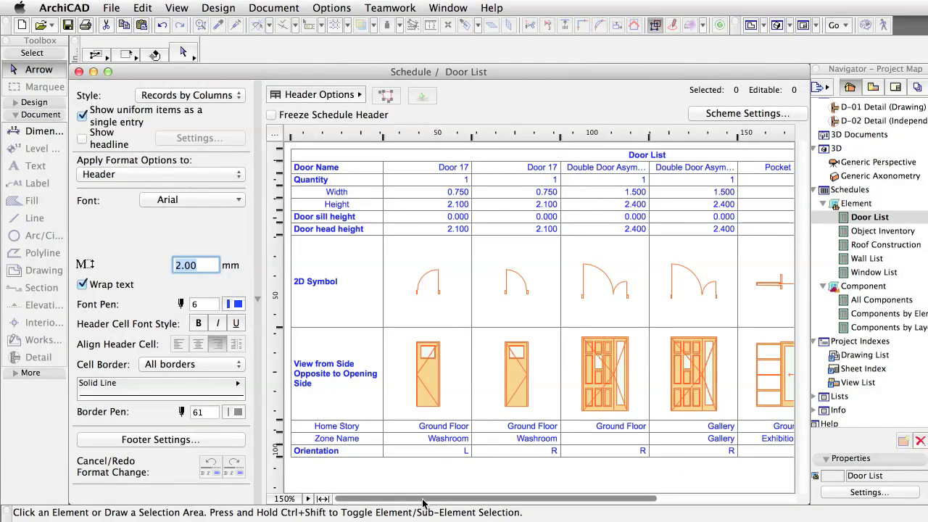
{"action": "left_click_drag", "start_coordinate": [426, 499], "coordinate": [584, 504]}
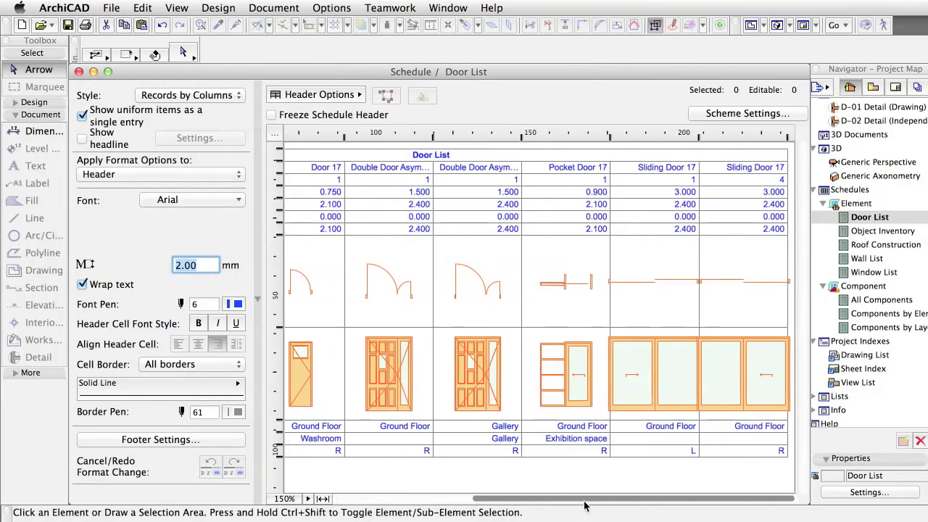
{"action": "left_click", "coordinate": [586, 171]}
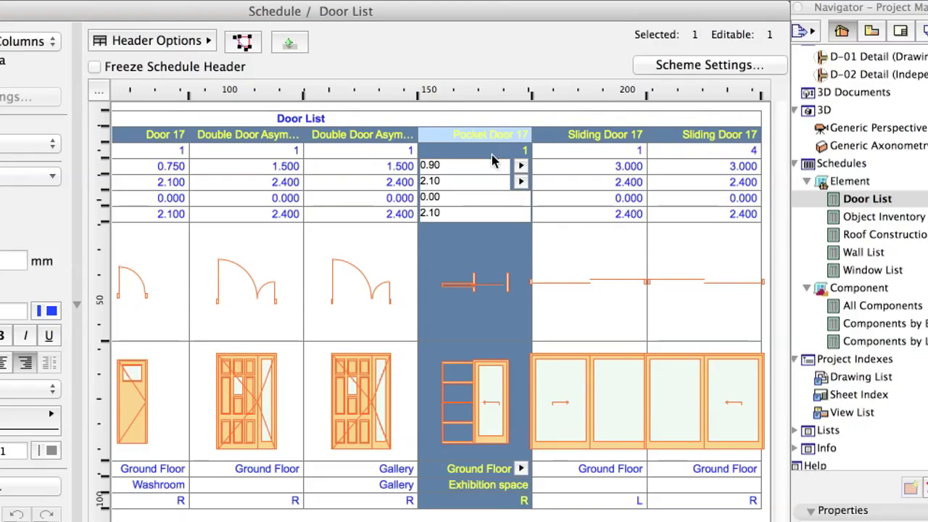
{"action": "left_click", "coordinate": [578, 192]}
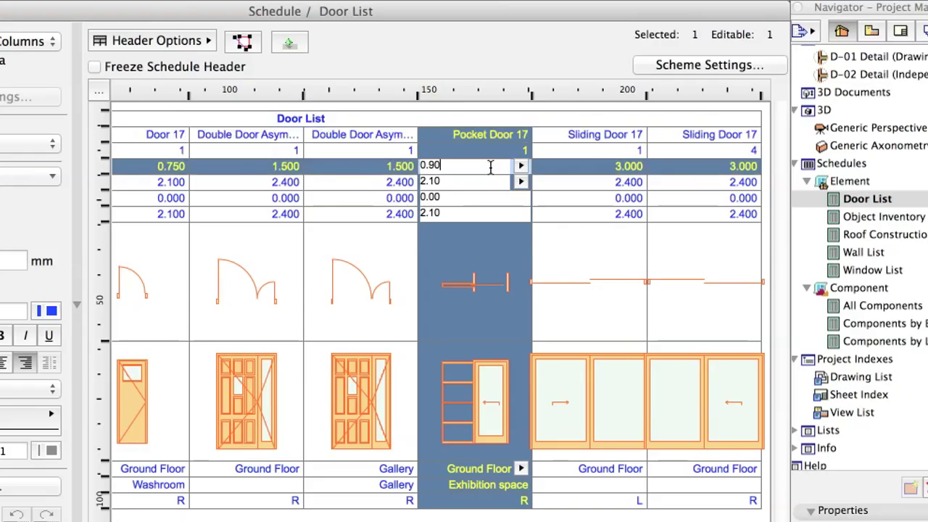
{"action": "left_click_drag", "start_coordinate": [490, 167], "coordinate": [421, 171]}
{"action": "type", "text": "1"}
{"action": "key", "text": "Return"}
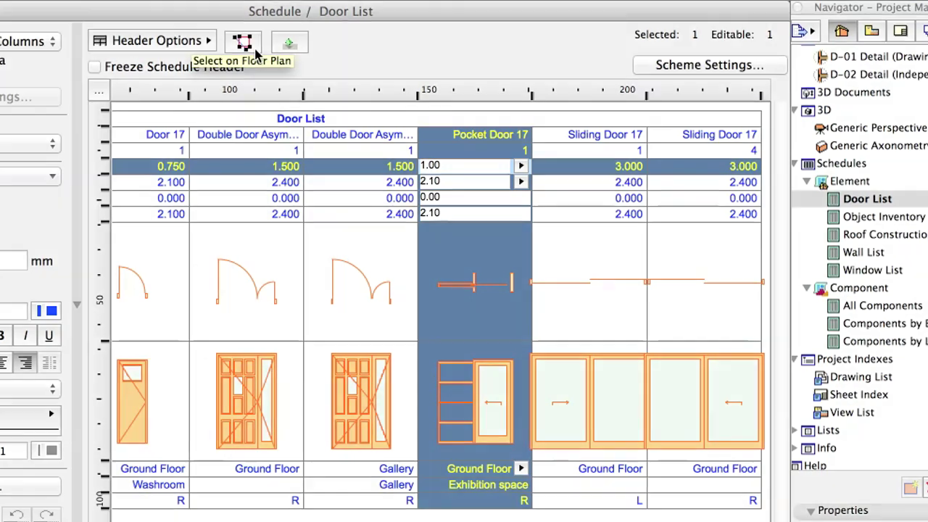
Show Pocket Door 17 on the ground floor plan and confirm its width reads 1.00
{"action": "left_click", "coordinate": [254, 46]}
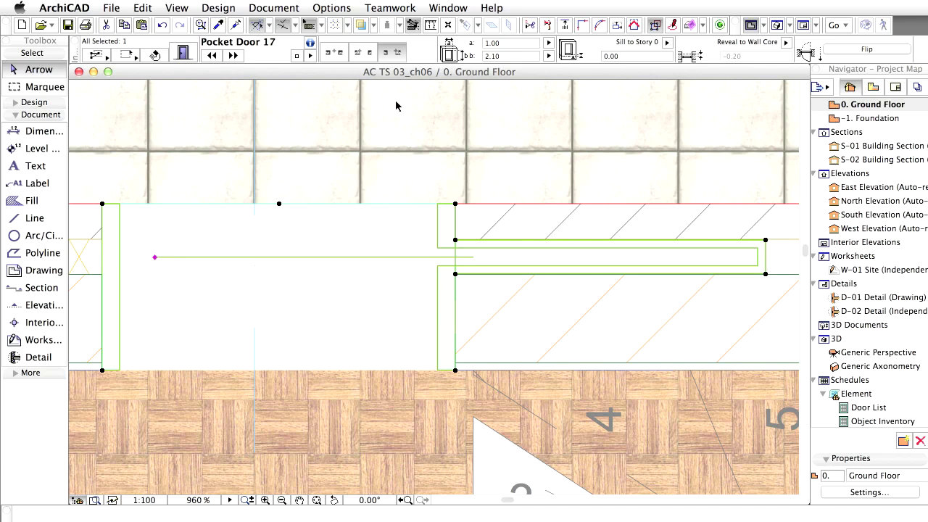
{"action": "left_click", "coordinate": [513, 42]}
{"action": "left_click_drag", "start_coordinate": [513, 42], "coordinate": [474, 40]}
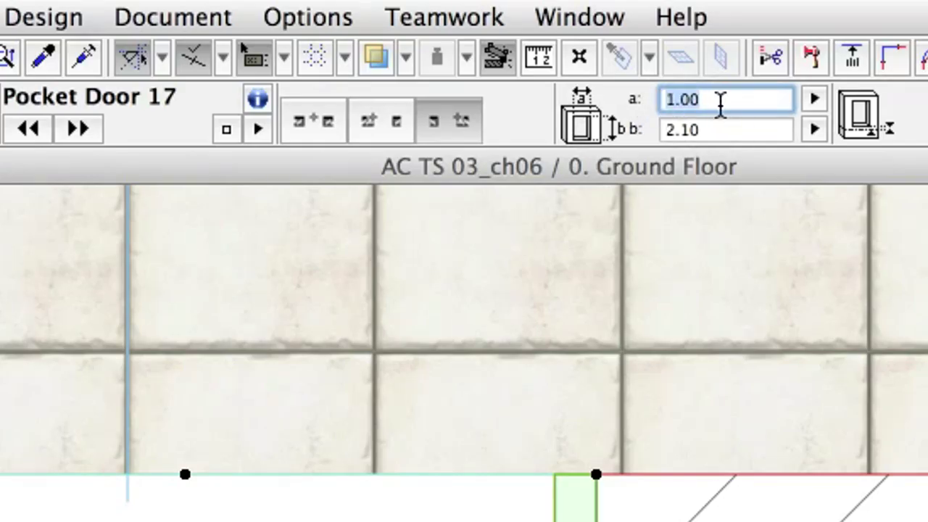
{"action": "left_click", "coordinate": [723, 103]}
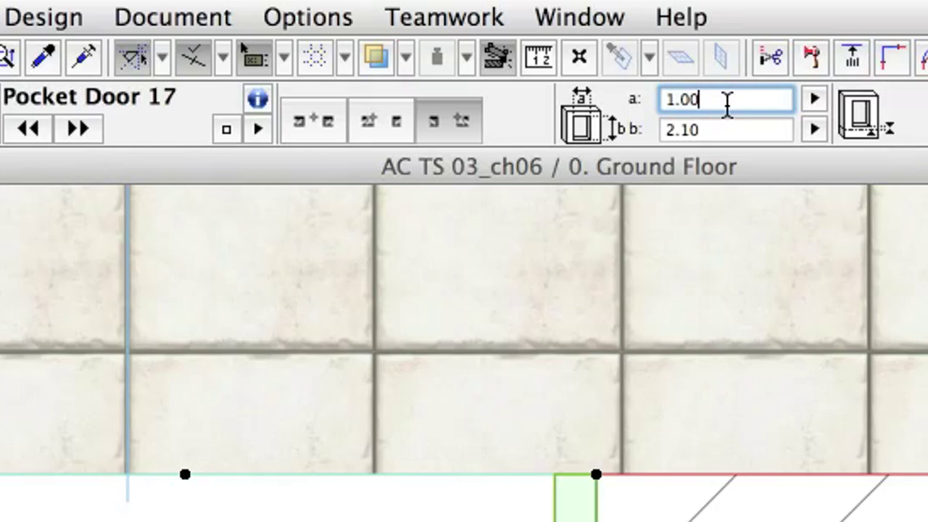
Switch back to the Door List and open Pocket Door 17's plan symbol in Element Preview
{"action": "left_click", "coordinate": [600, 14]}
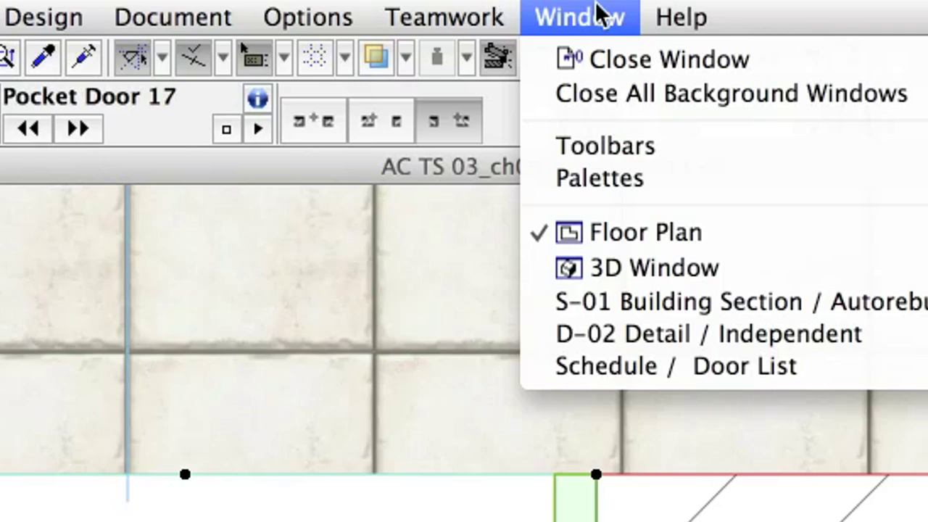
{"action": "left_click", "coordinate": [889, 376]}
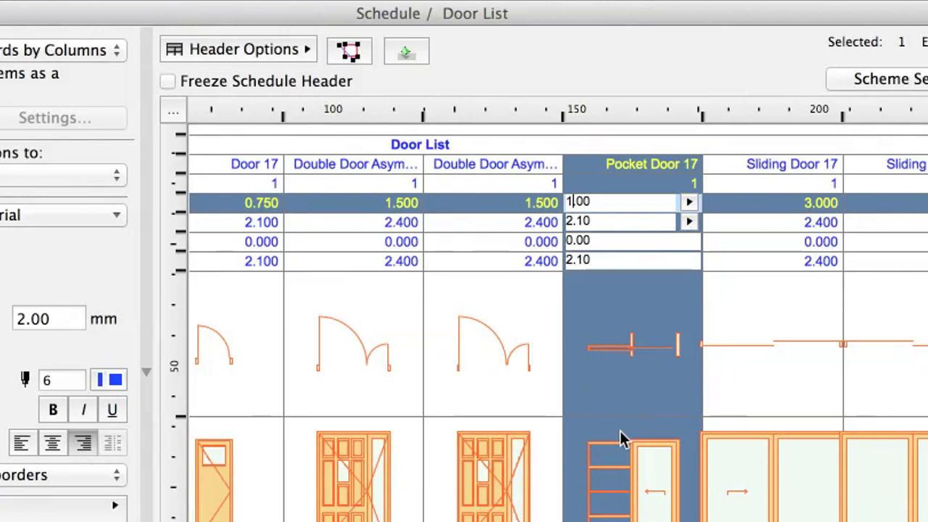
{"action": "left_click", "coordinate": [648, 386]}
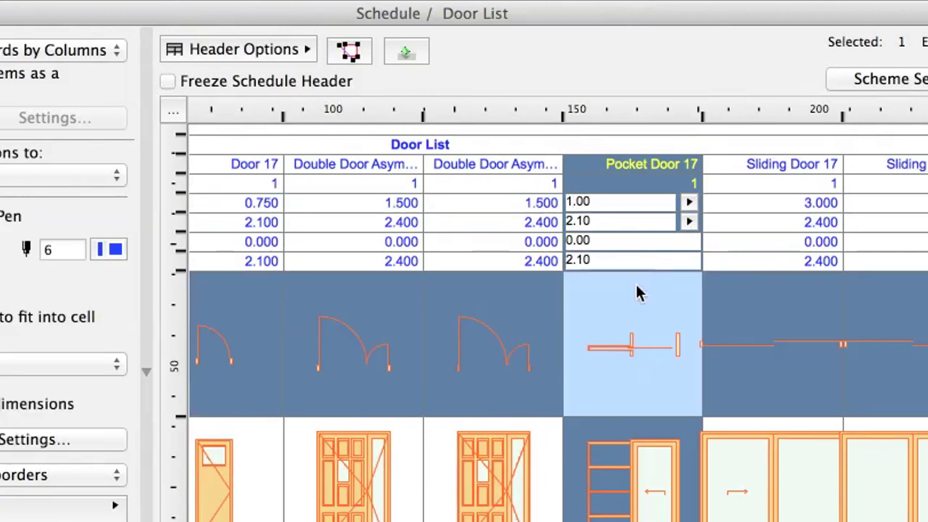
{"action": "double_click", "coordinate": [637, 287]}
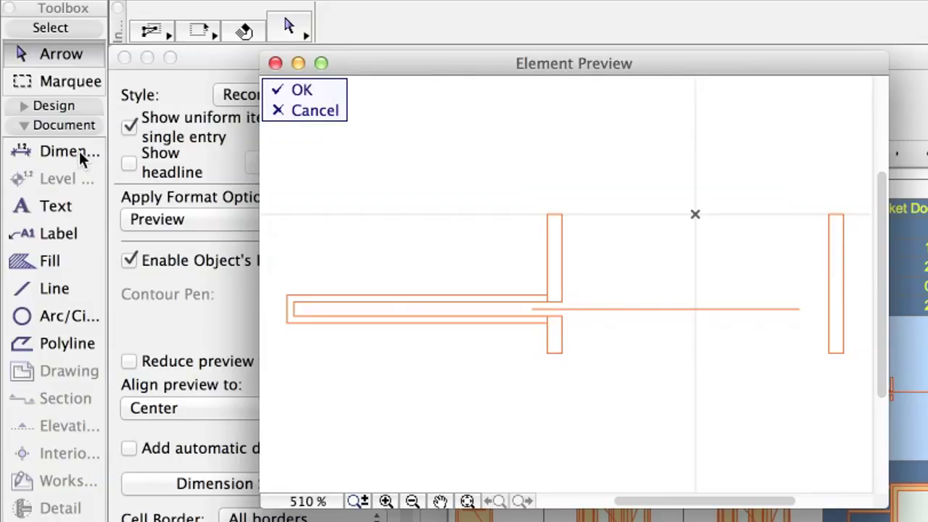
Dimension the pocket door symbol across three wall points (0.878, 1.000) and accept the preview
{"action": "left_click", "coordinate": [79, 150]}
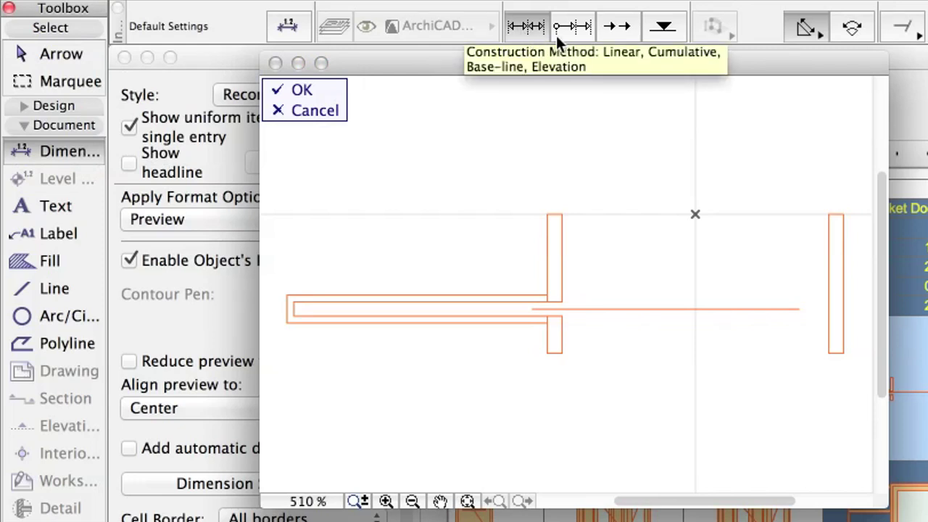
{"action": "left_click", "coordinate": [820, 33]}
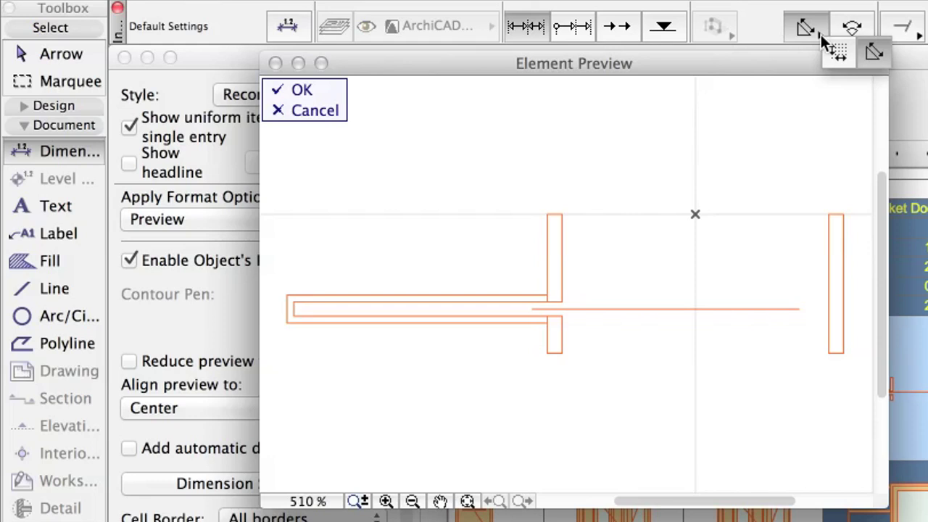
{"action": "left_click", "coordinate": [830, 47]}
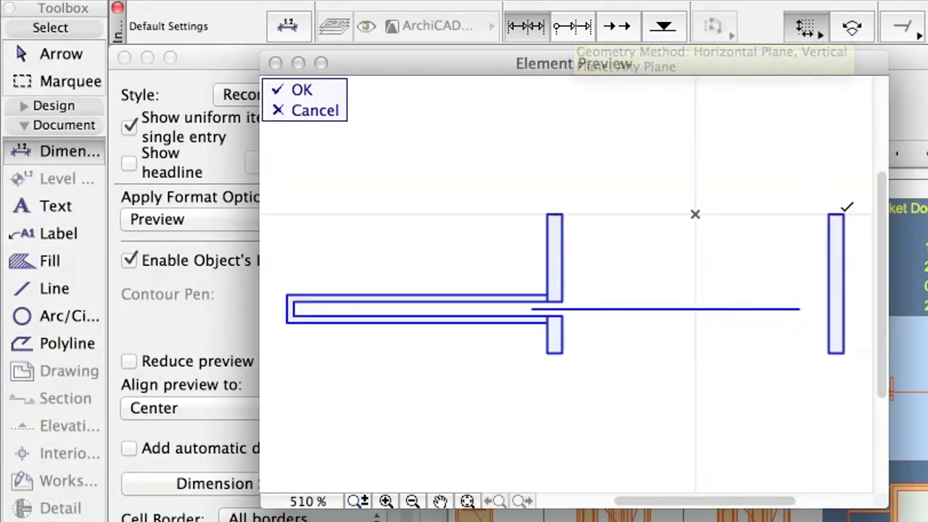
{"action": "left_click", "coordinate": [845, 212]}
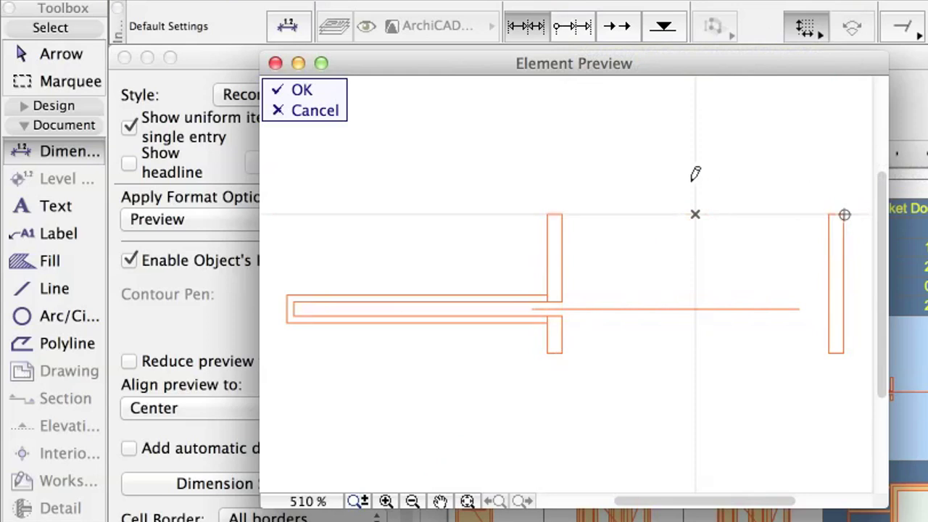
{"action": "left_click", "coordinate": [549, 206]}
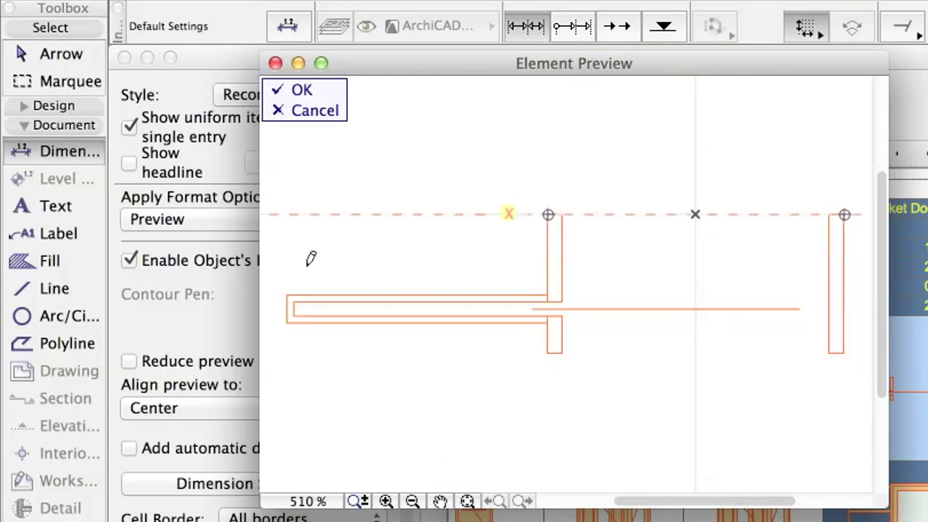
{"action": "left_click", "coordinate": [288, 295]}
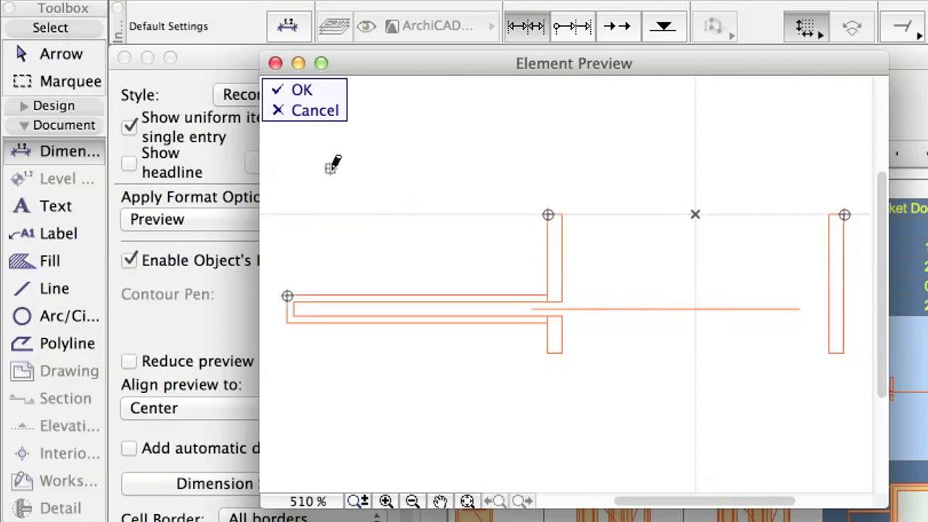
{"action": "left_click", "coordinate": [584, 181]}
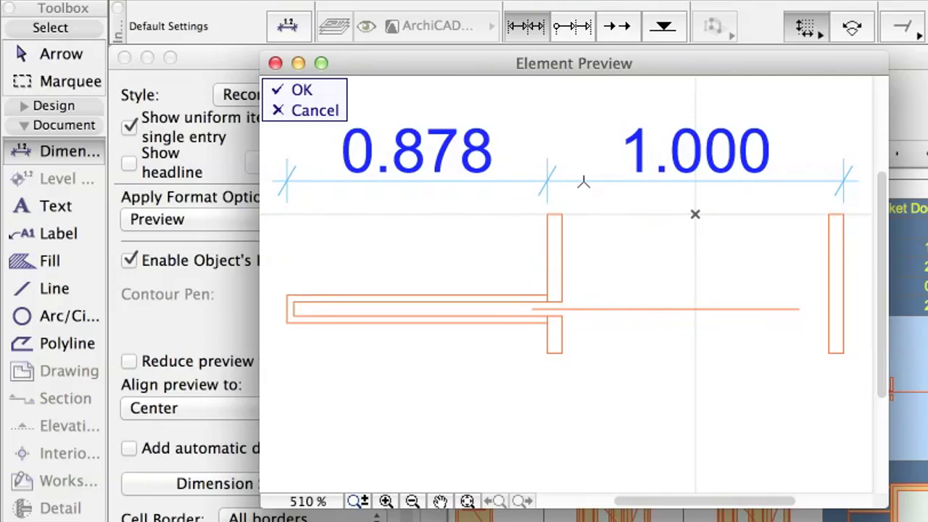
{"action": "left_click", "coordinate": [327, 92]}
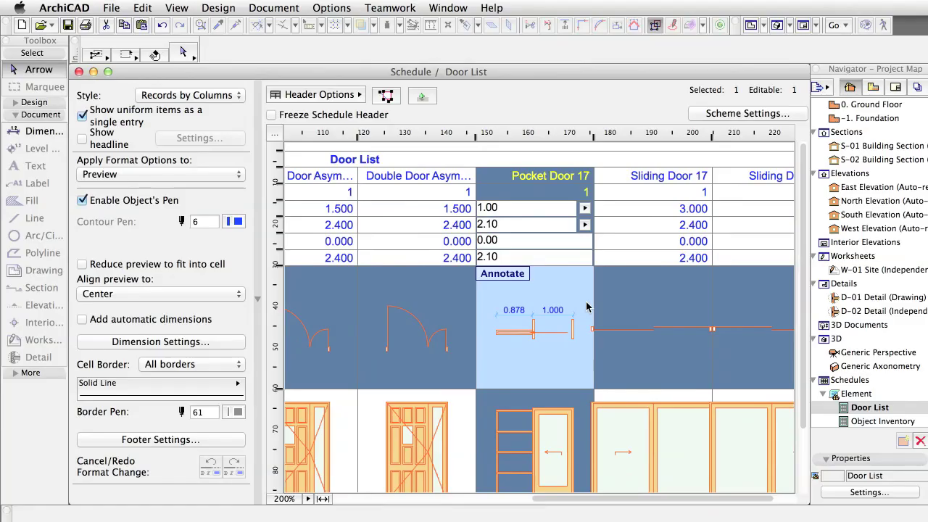
Deselect the pocket door column and select Schedules > Element in the Project Map
{"action": "left_click", "coordinate": [625, 127]}
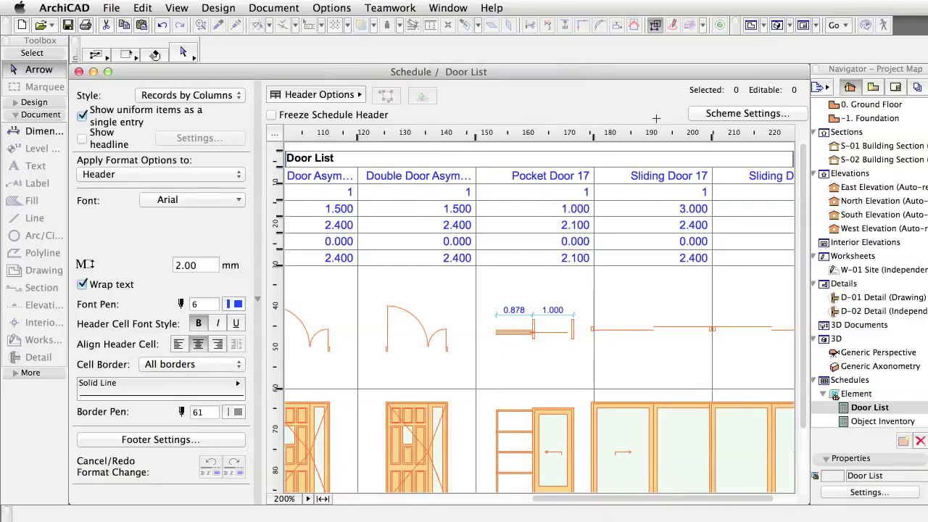
{"action": "scroll", "coordinate": [846, 305], "scroll_direction": "down", "scroll_amount": 3}
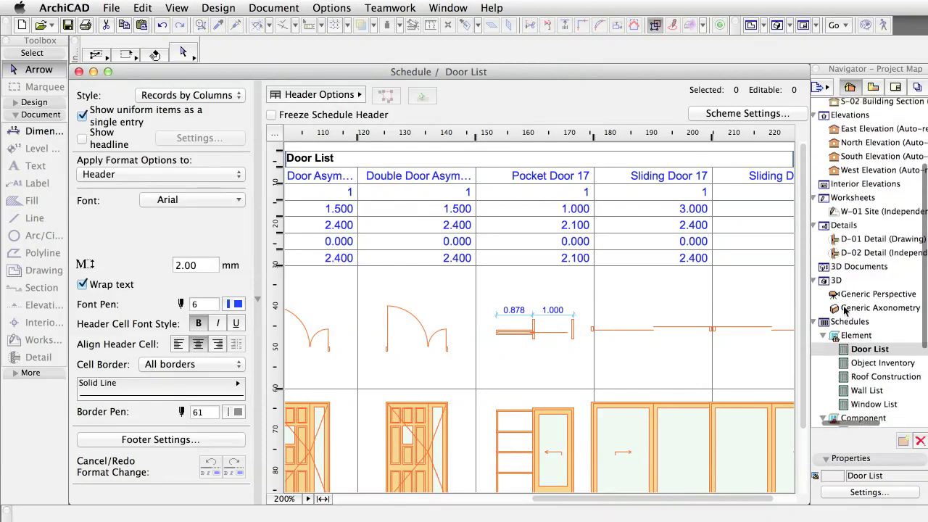
{"action": "scroll", "coordinate": [845, 311], "scroll_direction": "down", "scroll_amount": 5}
{"action": "left_click", "coordinate": [853, 224]}
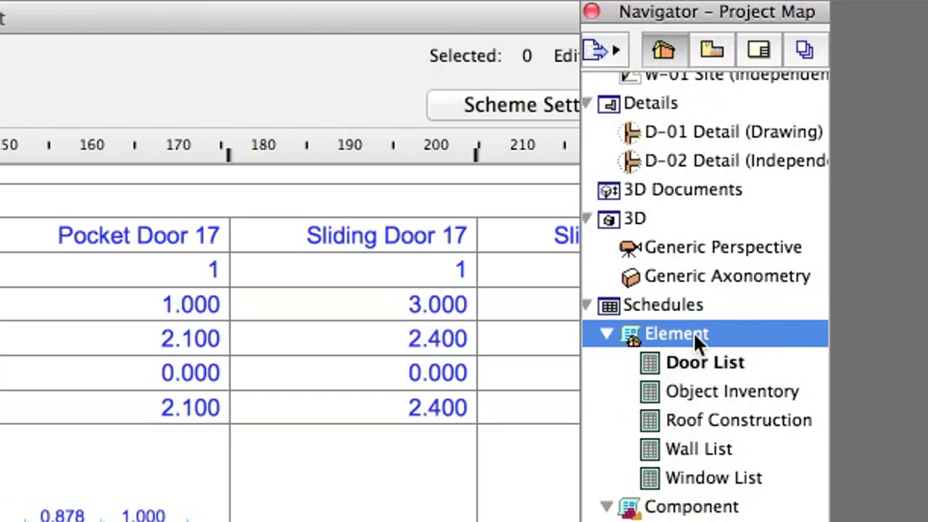
Create a Construction Elements schedule scheme with ID 01 and name Foundation, then show its Element Type is Wall criteria
{"action": "right_click", "coordinate": [864, 222]}
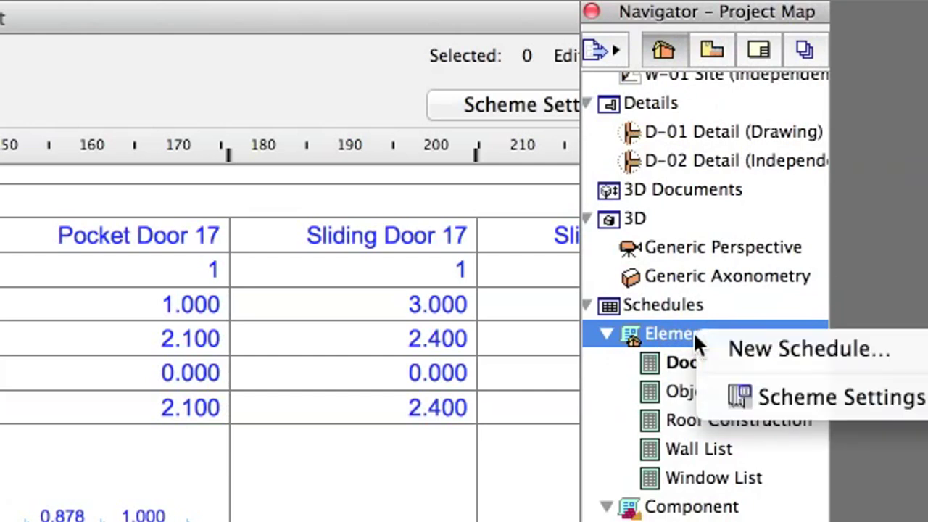
{"action": "left_click", "coordinate": [917, 353]}
{"action": "left_click", "coordinate": [609, 173]}
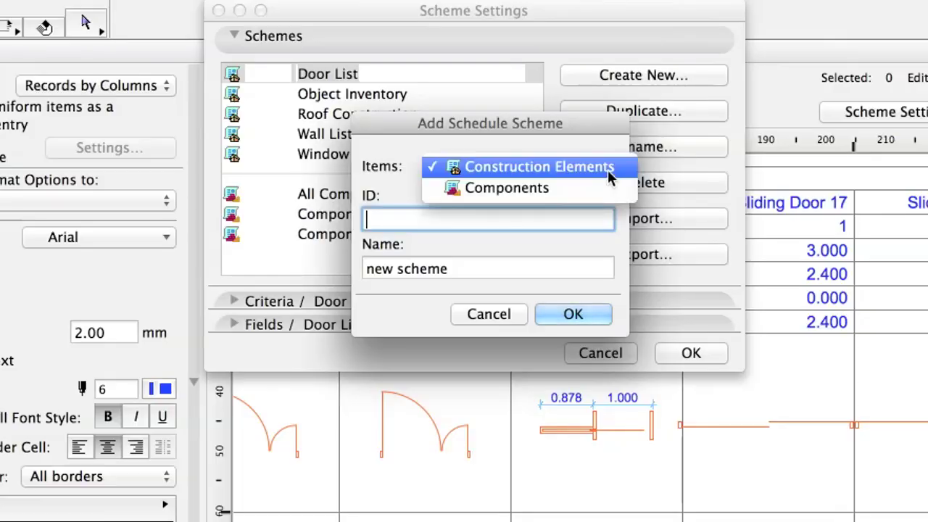
{"action": "left_click", "coordinate": [610, 172]}
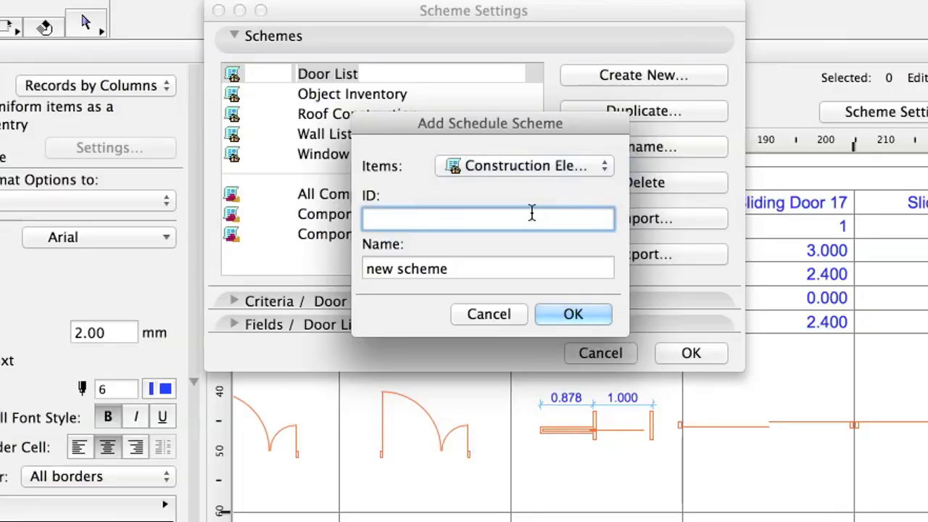
{"action": "type", "text": "01"}
{"action": "key", "text": "Tab"}
{"action": "type", "text": "Fou"}
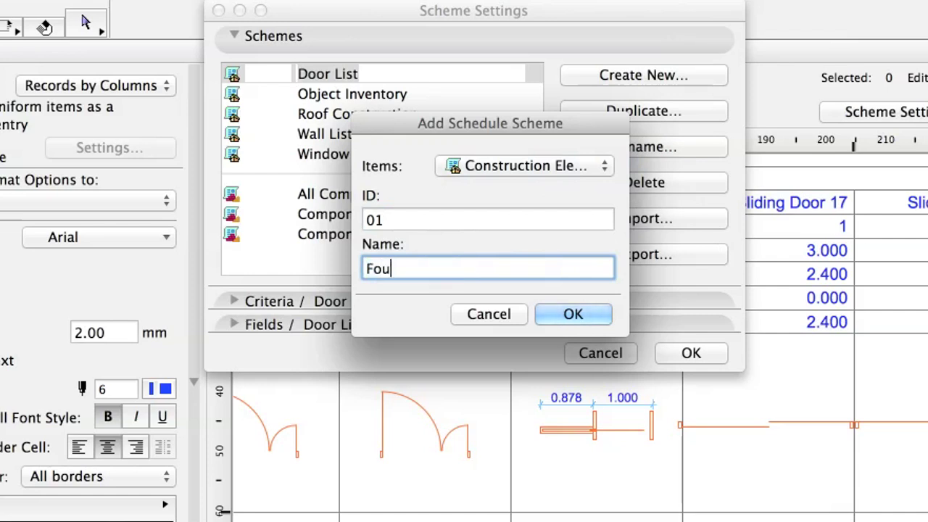
{"action": "type", "text": "ndation"}
{"action": "left_click", "coordinate": [604, 314]}
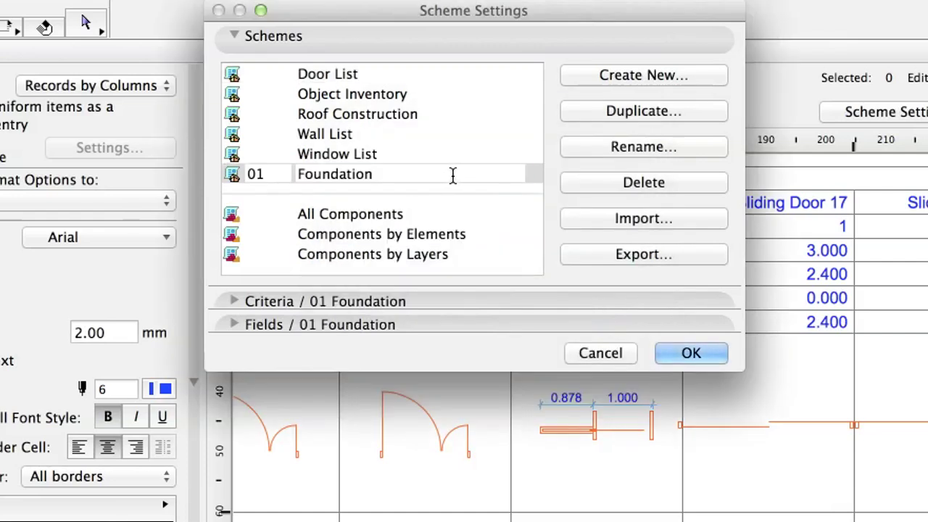
{"action": "left_click", "coordinate": [453, 174]}
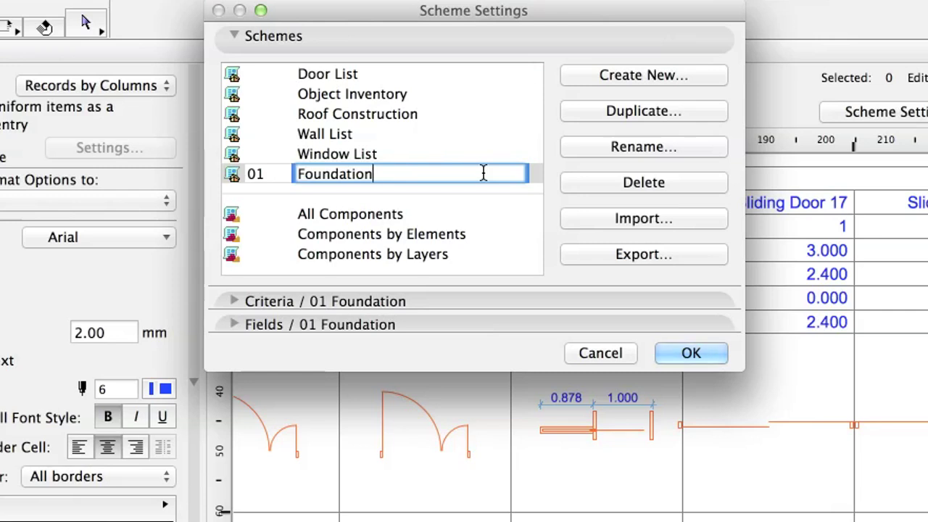
{"action": "left_click", "coordinate": [401, 42]}
{"action": "left_click", "coordinate": [401, 55]}
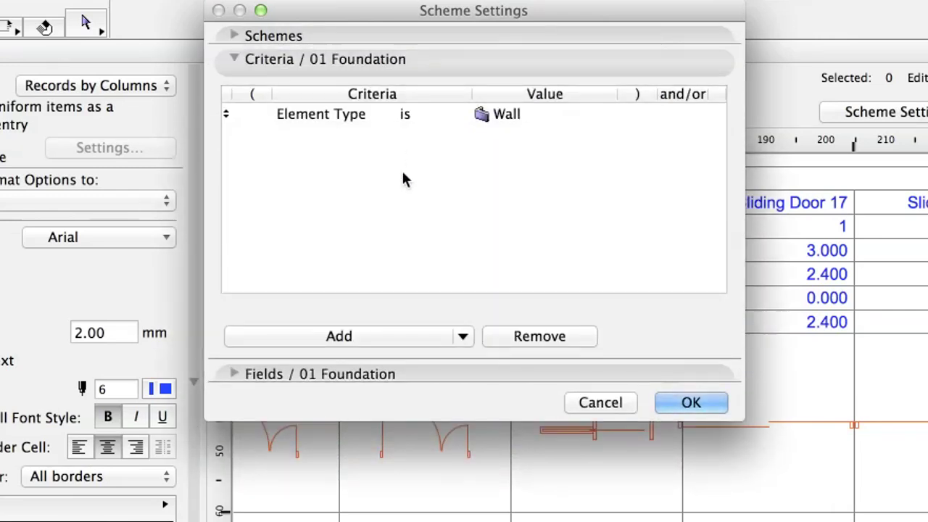
Add an Element Type is Column criterion, joined to the Wall criterion with 'or'
{"action": "left_click", "coordinate": [425, 341]}
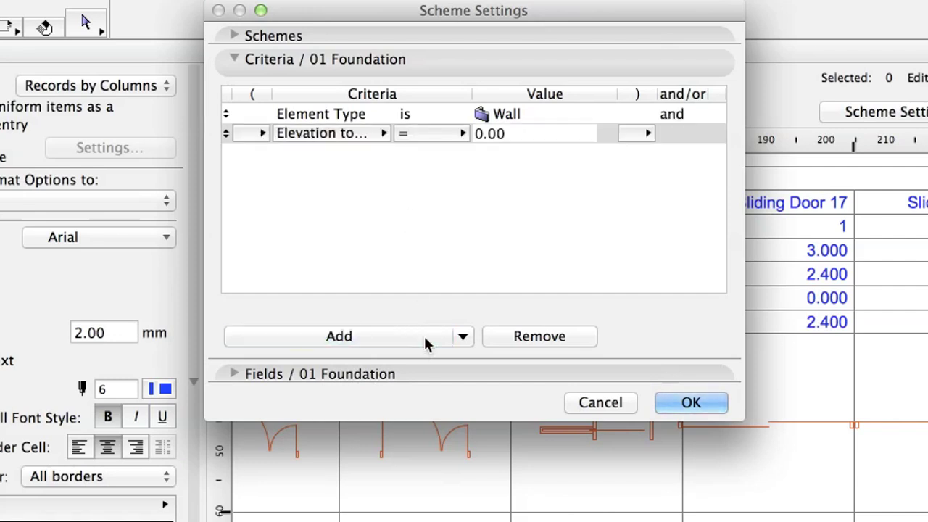
{"action": "left_click", "coordinate": [373, 134]}
{"action": "left_click", "coordinate": [404, 136]}
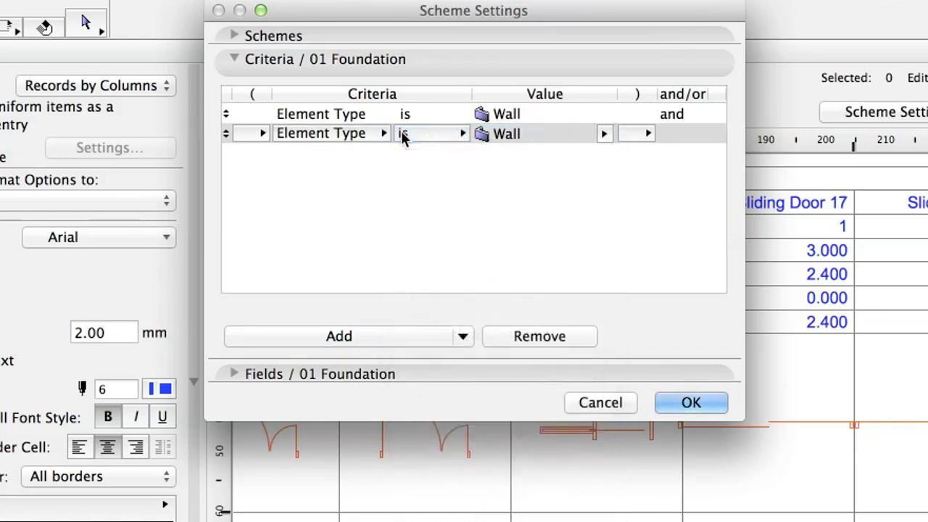
{"action": "left_click", "coordinate": [517, 133]}
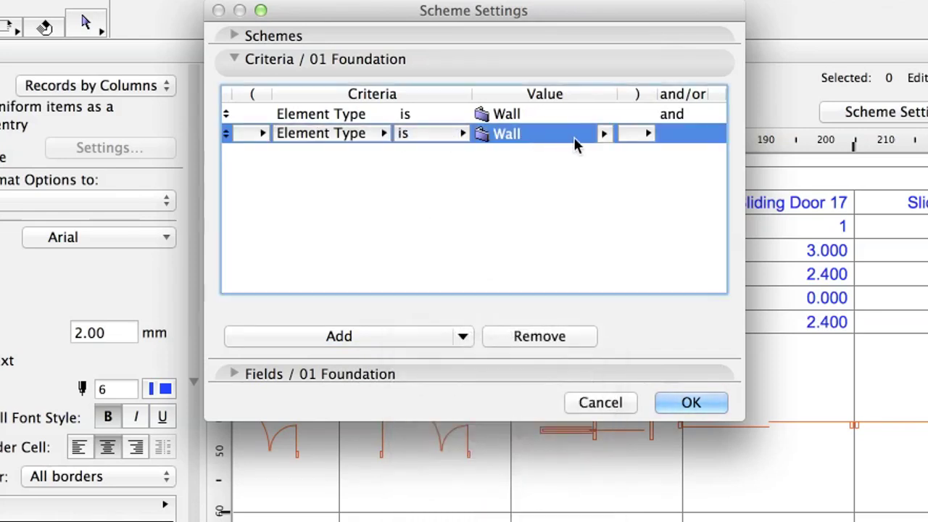
{"action": "left_click", "coordinate": [603, 135]}
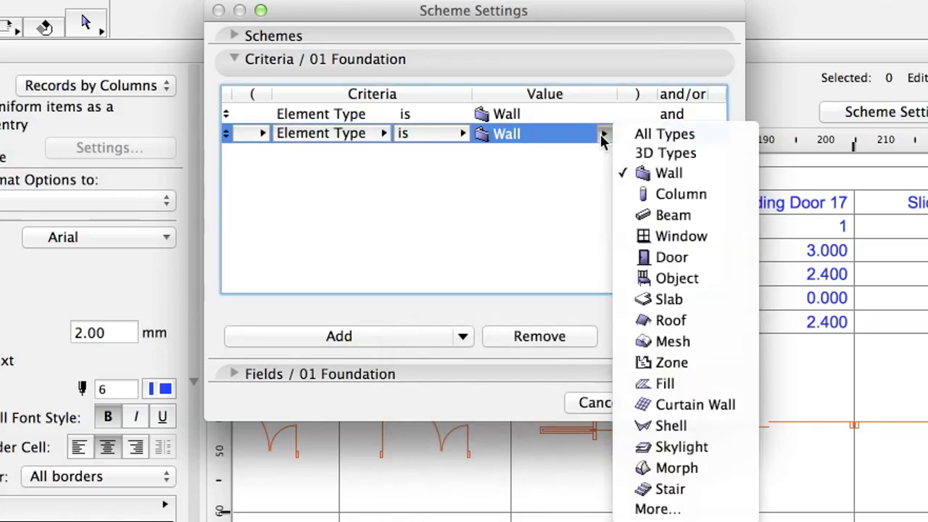
{"action": "left_click", "coordinate": [718, 194]}
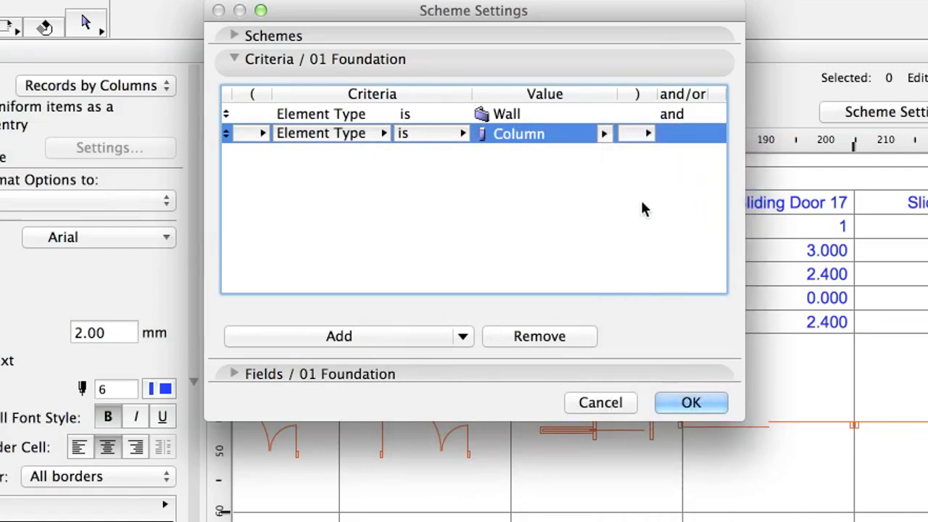
{"action": "left_click", "coordinate": [678, 116]}
{"action": "left_click", "coordinate": [698, 116]}
{"action": "left_click", "coordinate": [729, 135]}
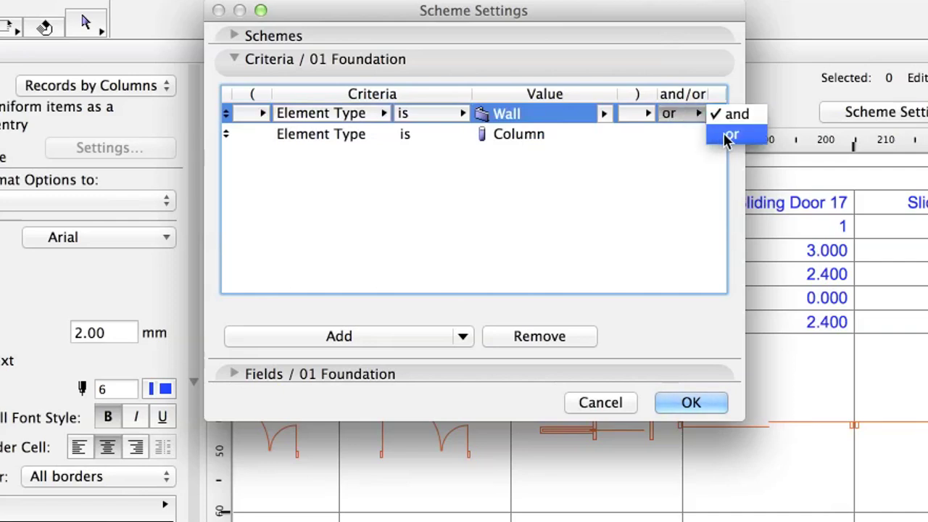
{"action": "left_click", "coordinate": [549, 137]}
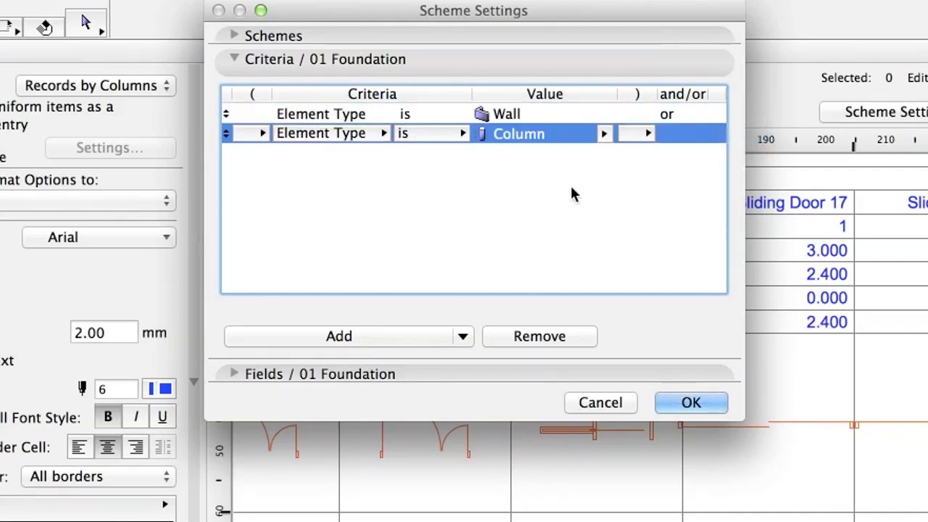
Add a Home Story = -1. Foundation criterion and collapse the Criteria section
{"action": "left_click", "coordinate": [419, 337]}
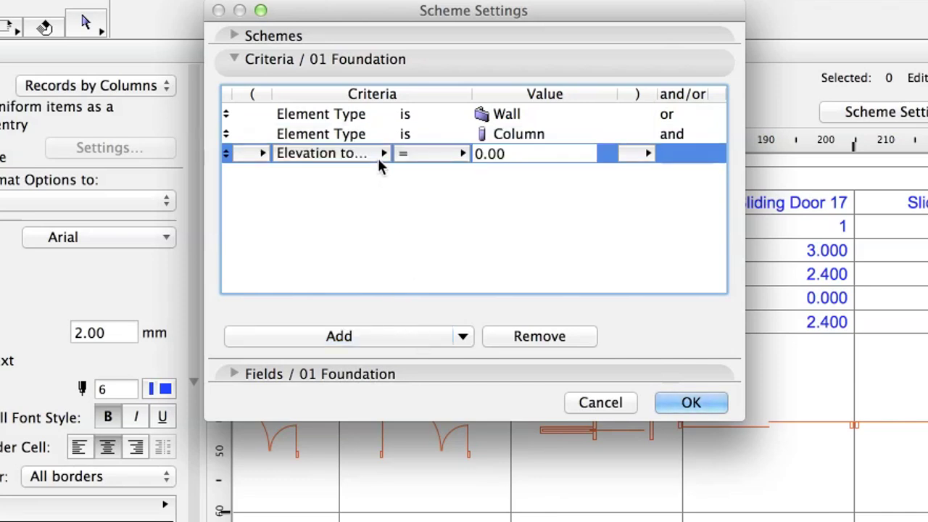
{"action": "left_click", "coordinate": [378, 155]}
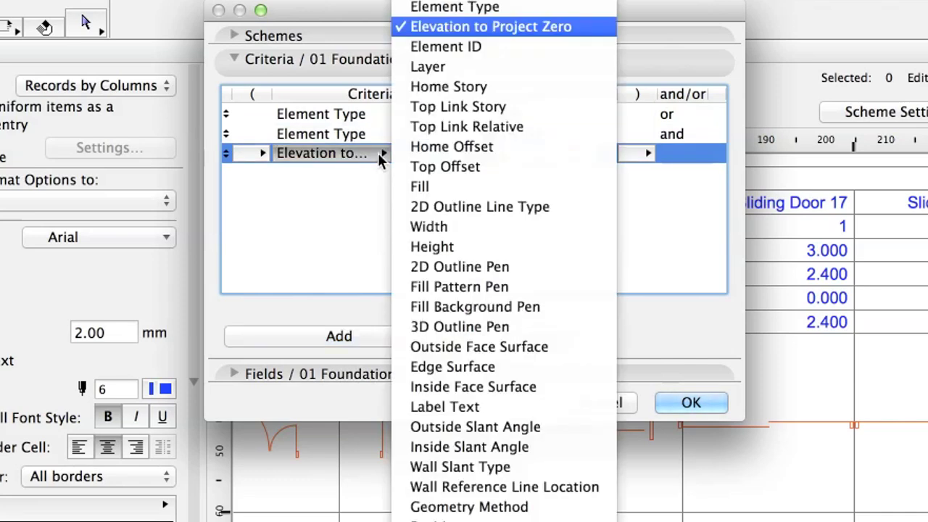
{"action": "left_click", "coordinate": [519, 90]}
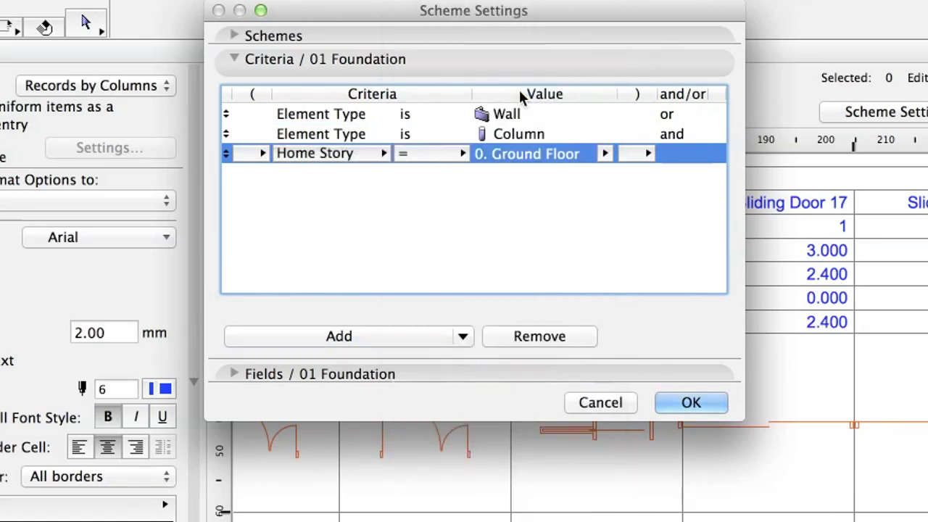
{"action": "left_click", "coordinate": [605, 154]}
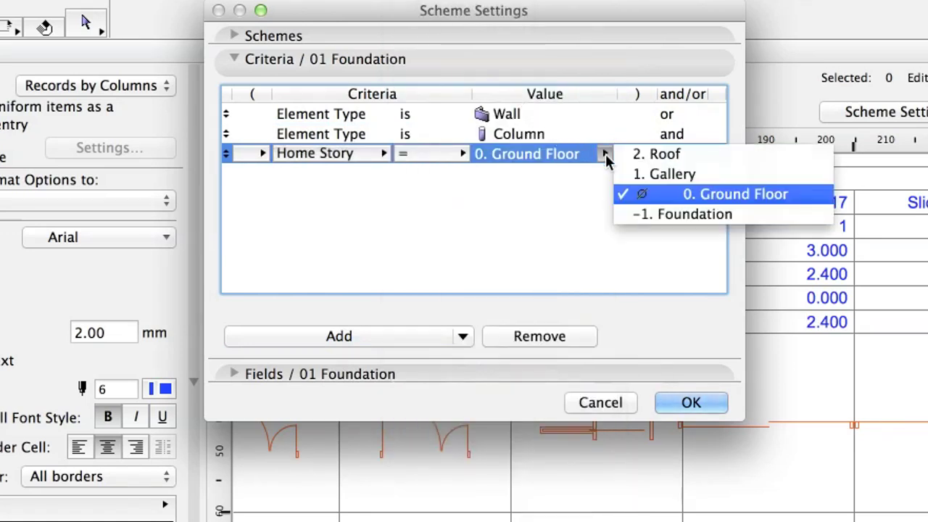
{"action": "left_click", "coordinate": [753, 219]}
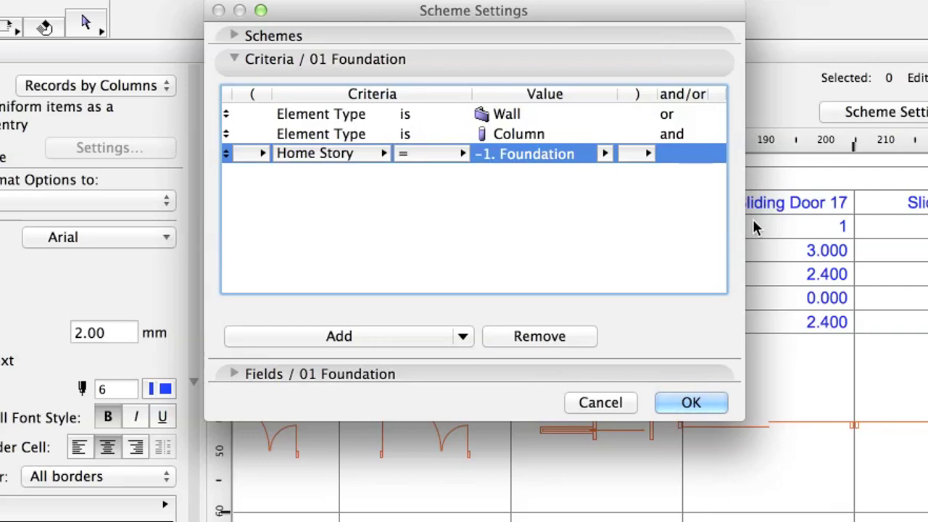
{"action": "left_click", "coordinate": [608, 177]}
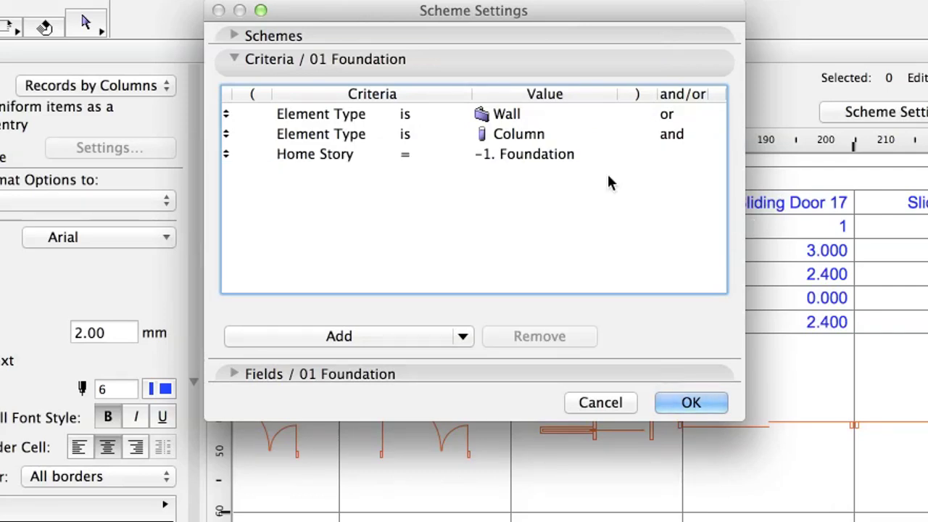
{"action": "left_click", "coordinate": [475, 63]}
Add the General parameters Net Volume and Type as schedule fields and confirm with OK
{"action": "left_click", "coordinate": [474, 83]}
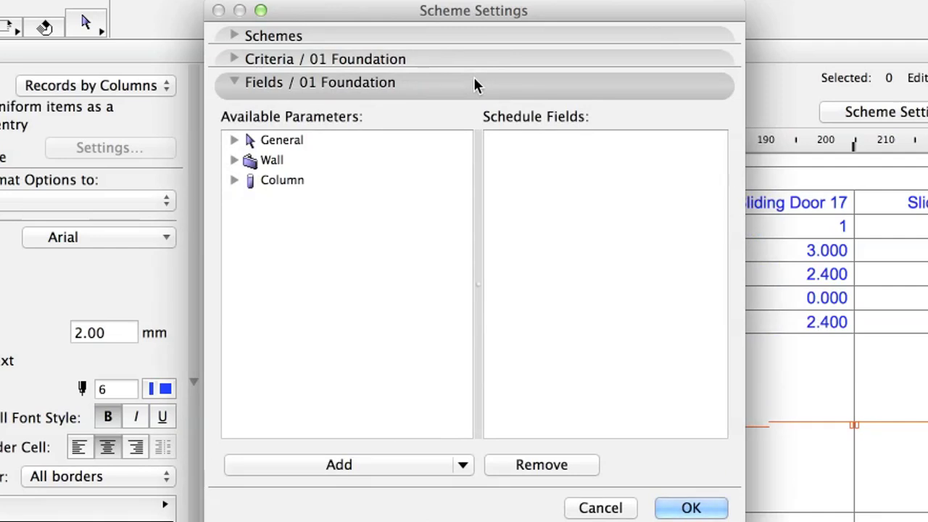
{"action": "left_click", "coordinate": [233, 140]}
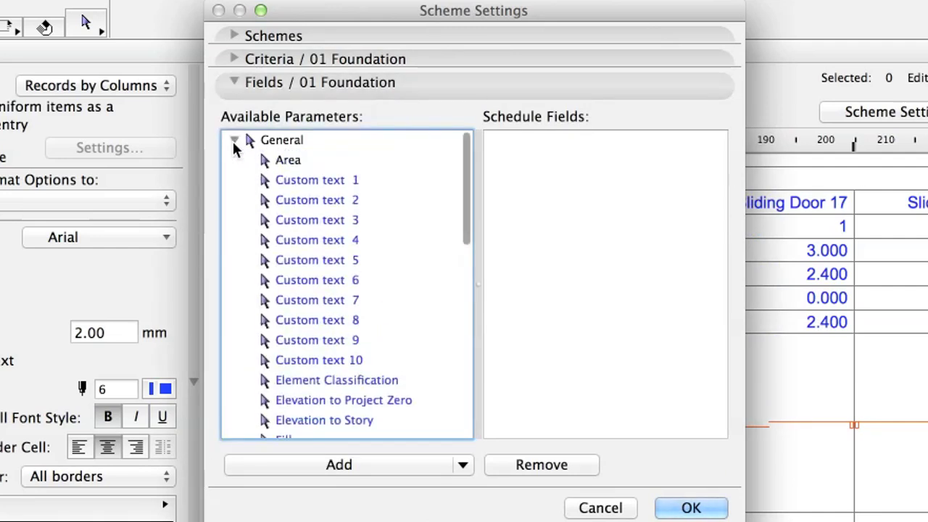
{"action": "scroll", "coordinate": [410, 220], "scroll_direction": "down", "scroll_amount": 8}
{"action": "scroll", "coordinate": [410, 217], "scroll_direction": "down", "scroll_amount": 5}
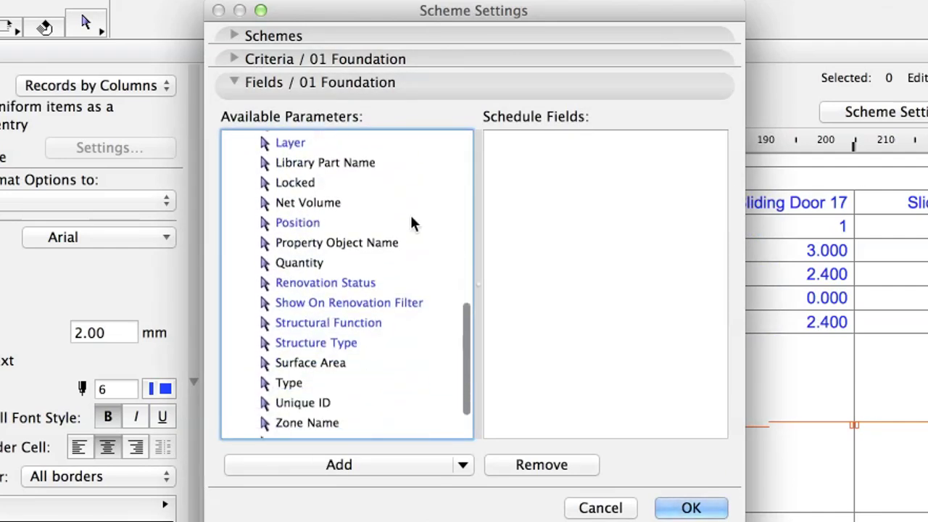
{"action": "left_click", "coordinate": [332, 204]}
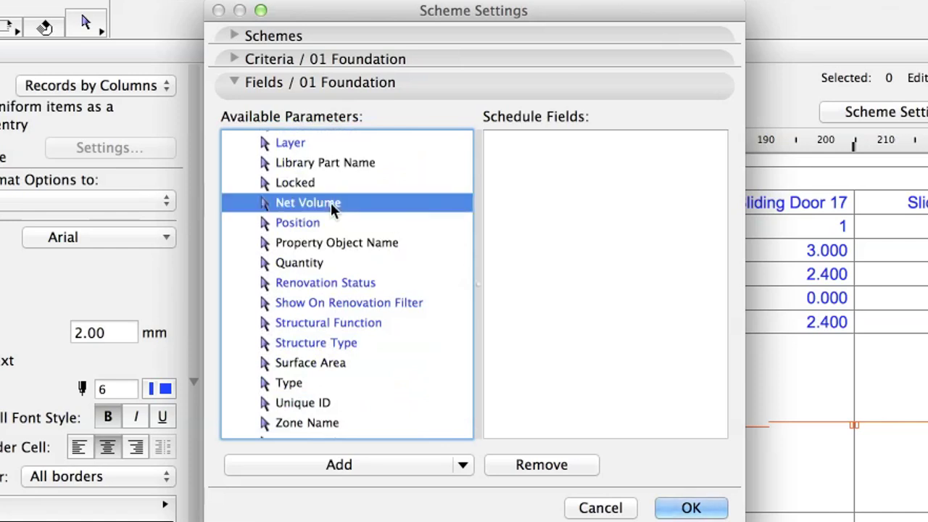
{"action": "left_click", "coordinate": [299, 384], "text": "super"}
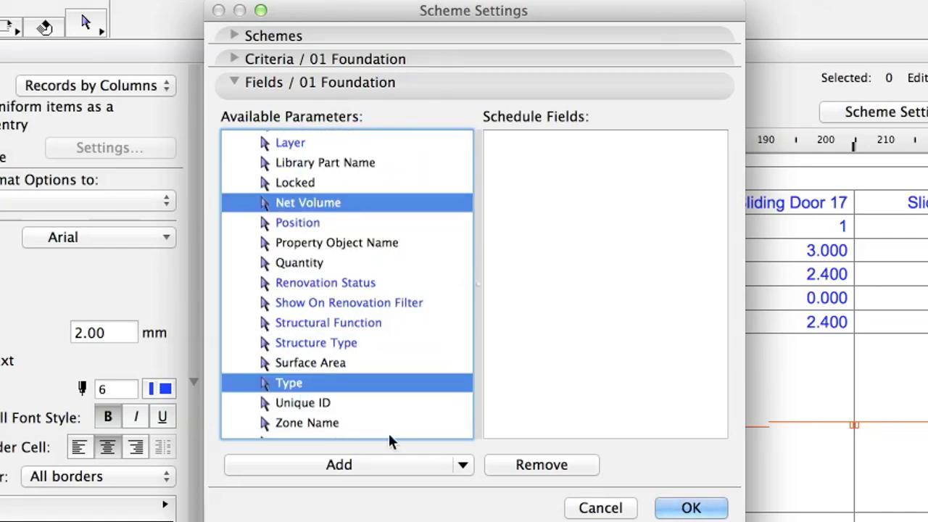
{"action": "left_click", "coordinate": [432, 468]}
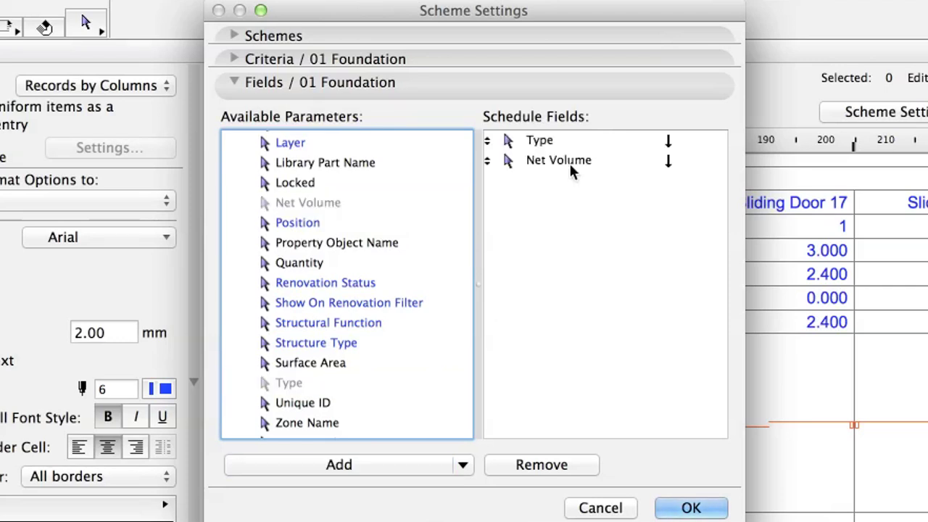
{"action": "left_click", "coordinate": [542, 145]}
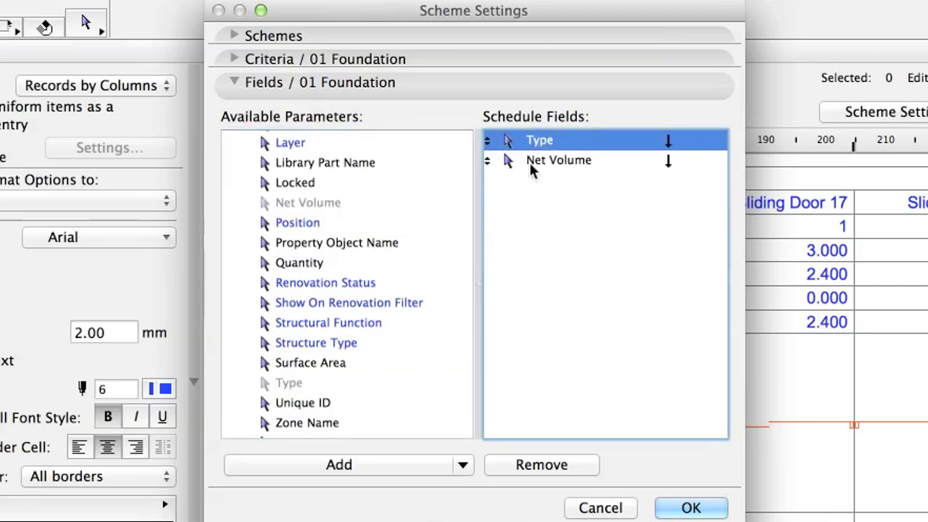
{"action": "left_click", "coordinate": [568, 192]}
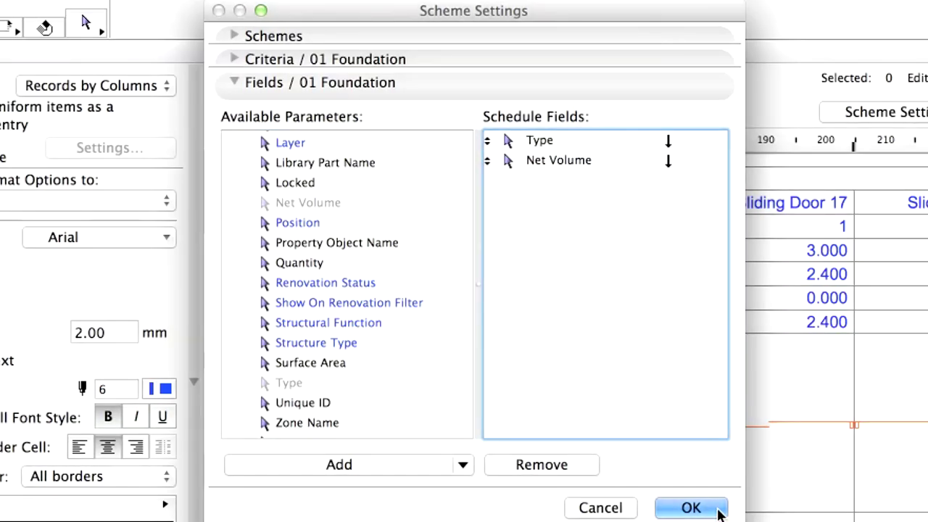
{"action": "left_click", "coordinate": [718, 511]}
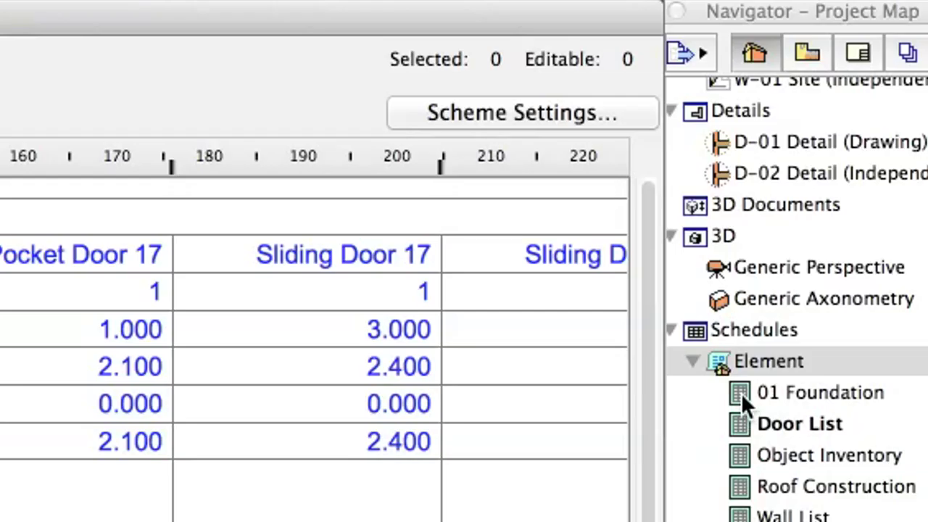
Open the 01 Foundation schedule from the Project Map and reopen its Scheme Settings
{"action": "left_click", "coordinate": [897, 237]}
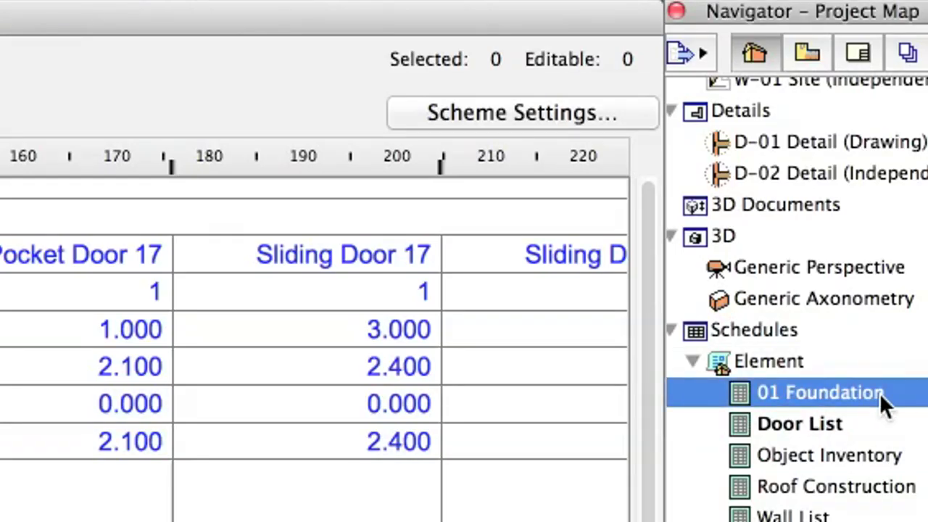
{"action": "double_click", "coordinate": [879, 393]}
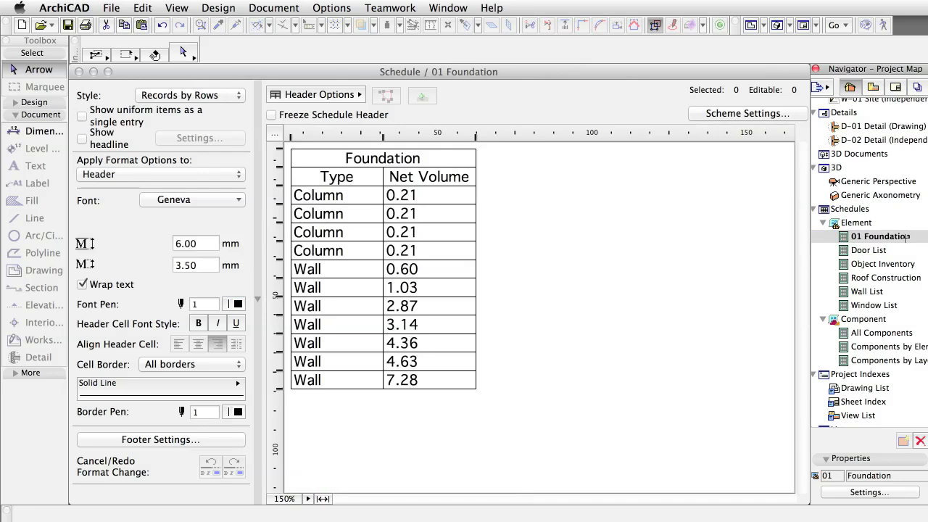
{"action": "left_click", "coordinate": [796, 114]}
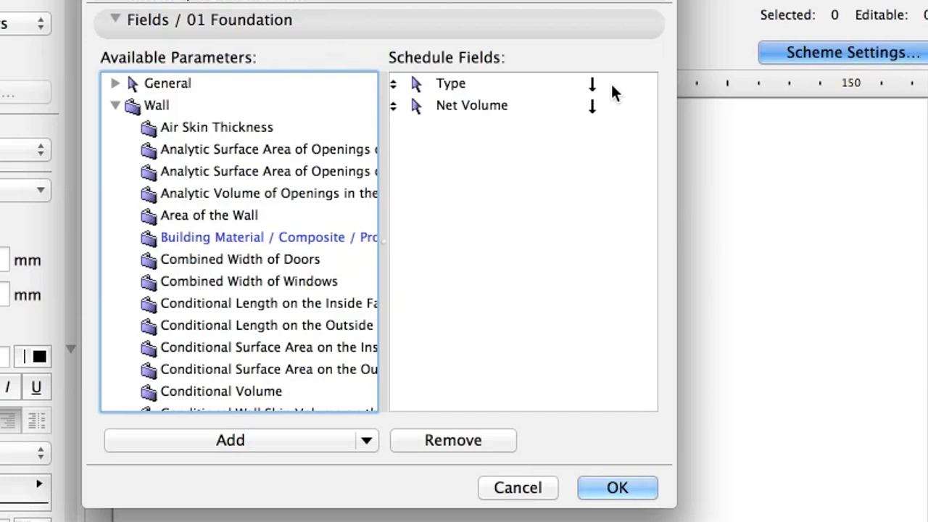
Group the schedule by Type and sum Net Volume, giving 0.84, 23.91 and 24.75 m³ totals
{"action": "left_click", "coordinate": [635, 131]}
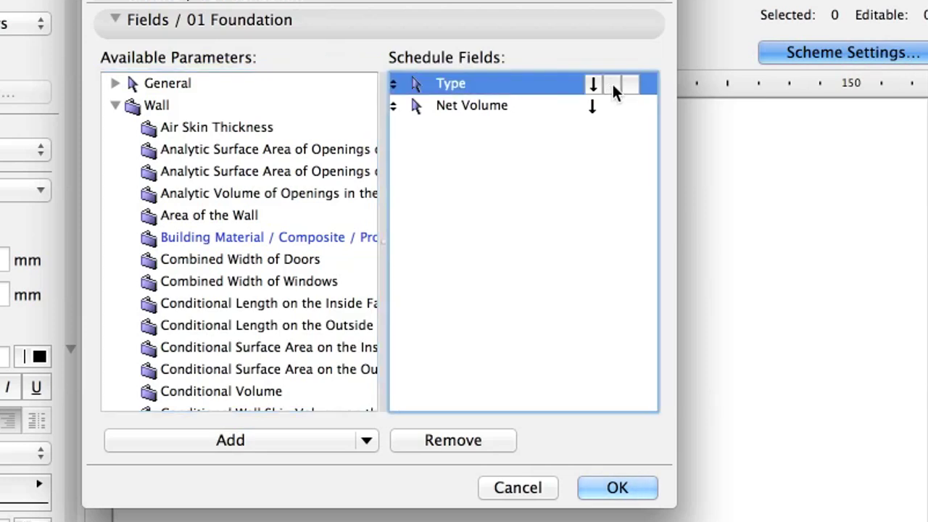
{"action": "left_click", "coordinate": [635, 84]}
{"action": "left_click", "coordinate": [624, 110]}
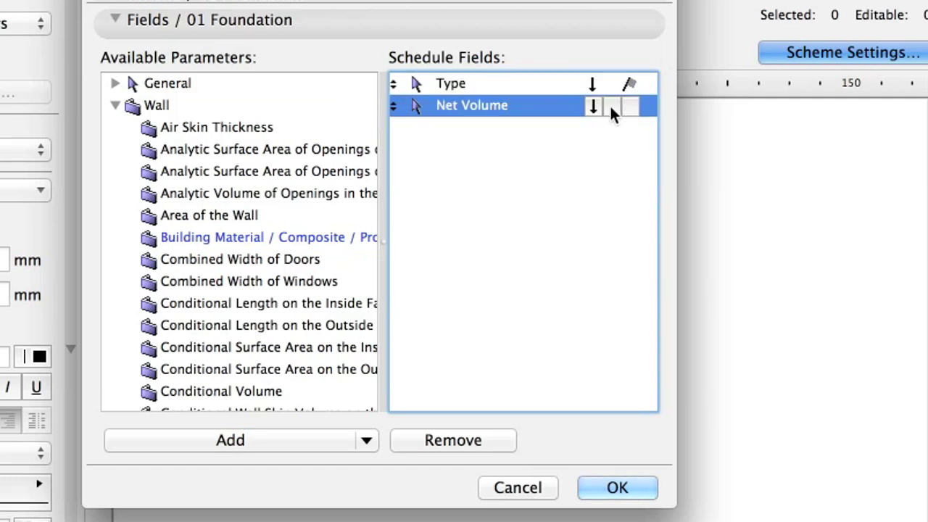
{"action": "left_click", "coordinate": [610, 107]}
{"action": "left_click", "coordinate": [655, 495]}
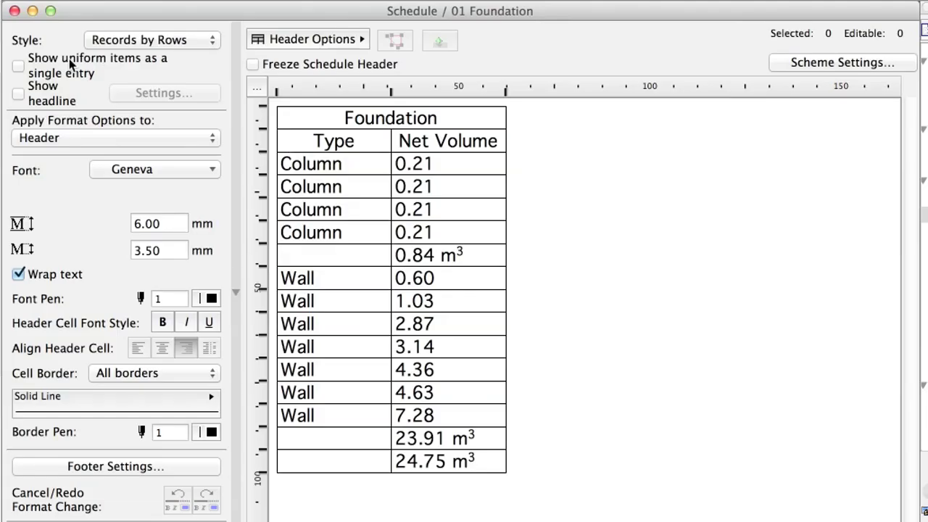
Turn on 'Show uniform items as a single entry' and 'Show headline' for the Foundation schedule
{"action": "left_click", "coordinate": [82, 116]}
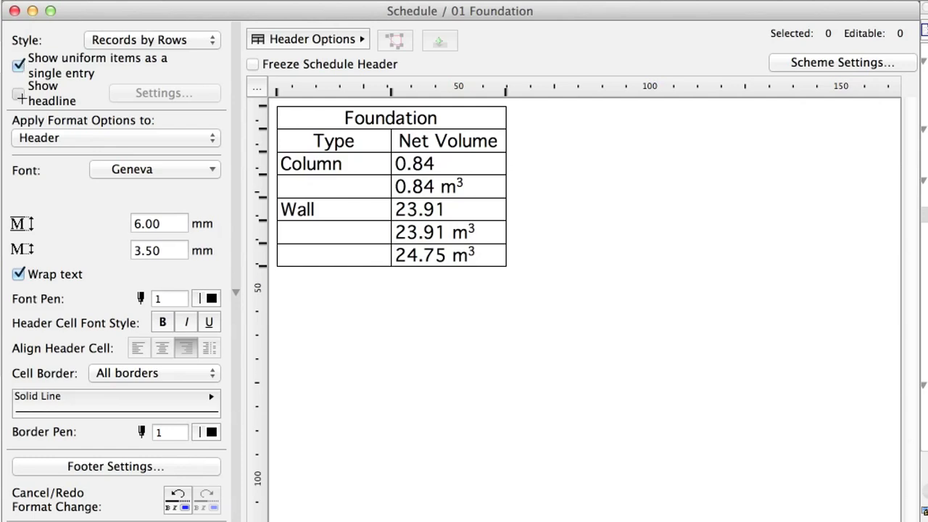
{"action": "left_click", "coordinate": [19, 95]}
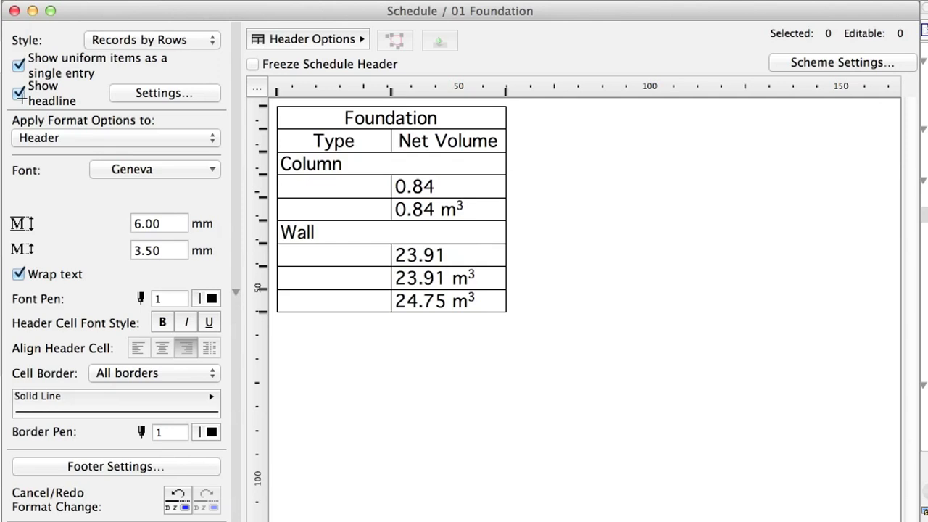
{"action": "left_click", "coordinate": [199, 137]}
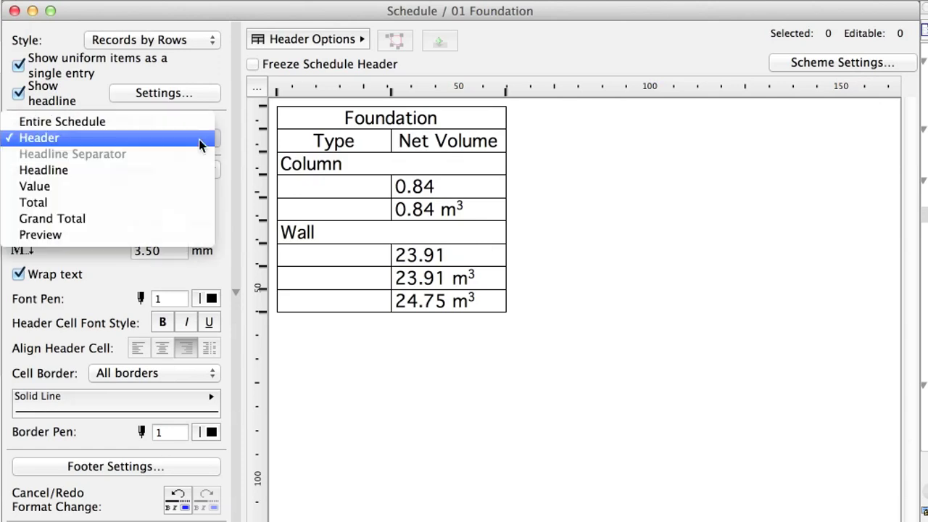
Format the Grand Total row with 4 mm row height and red pen 20 text
{"action": "left_click", "coordinate": [189, 218]}
{"action": "left_click_drag", "start_coordinate": [172, 251], "coordinate": [131, 250]}
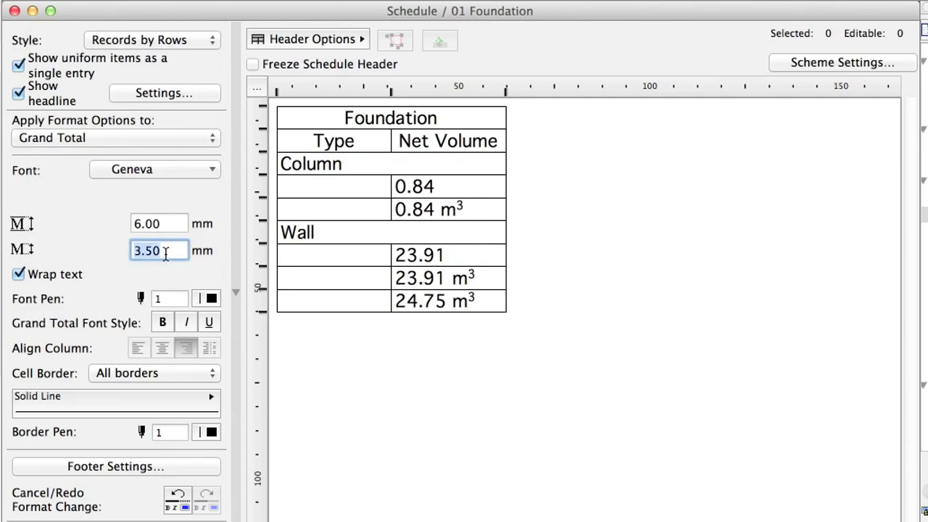
{"action": "type", "text": "4"}
{"action": "key", "text": "Return"}
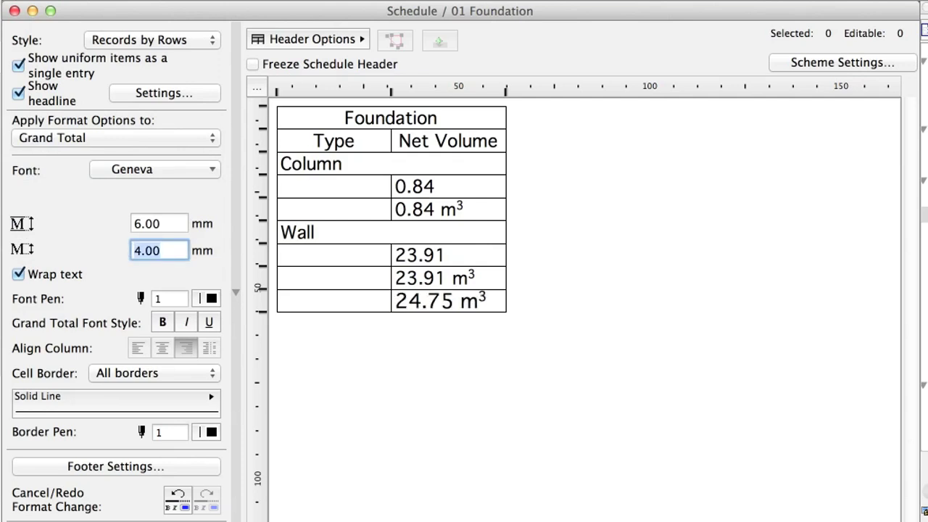
{"action": "left_click", "coordinate": [209, 299]}
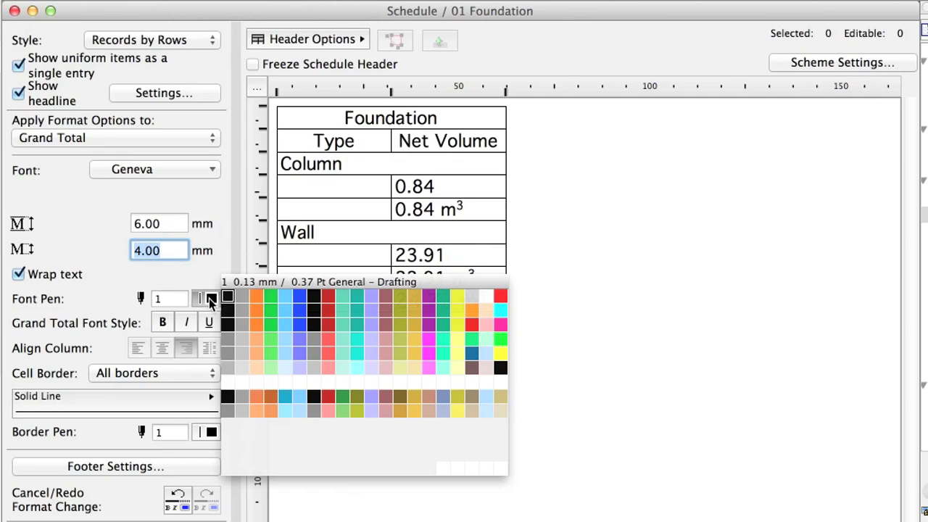
{"action": "left_click", "coordinate": [500, 297]}
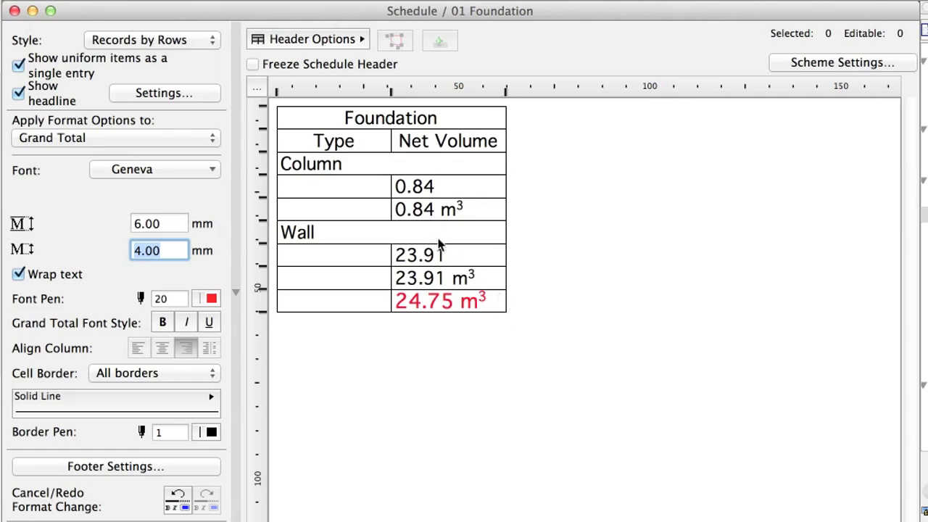
{"action": "left_click", "coordinate": [187, 138]}
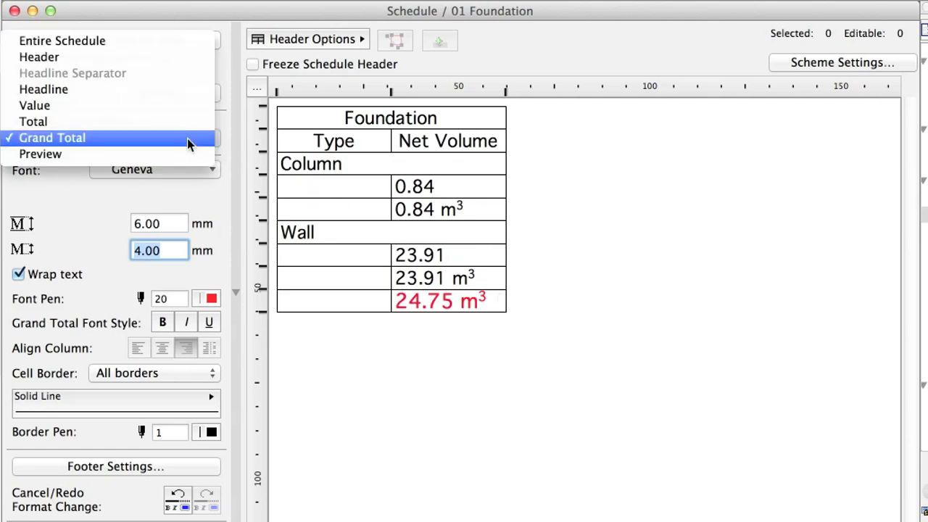
Set the Entire Schedule cell border to Separators only
{"action": "left_click", "coordinate": [187, 40]}
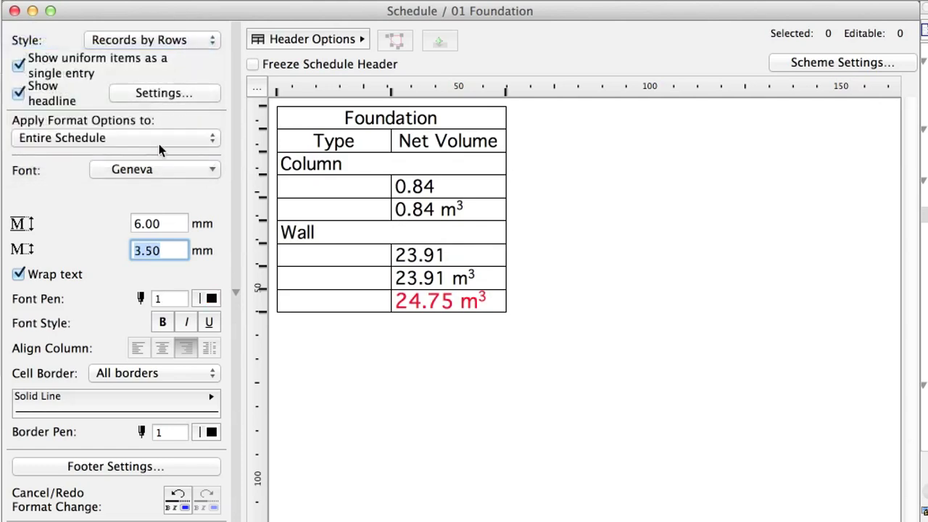
{"action": "left_click", "coordinate": [205, 373]}
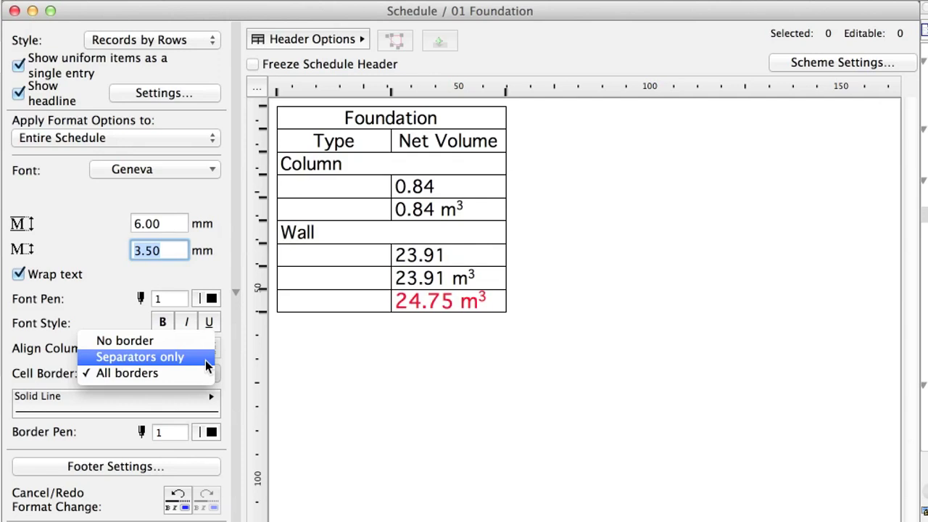
{"action": "left_click", "coordinate": [206, 360]}
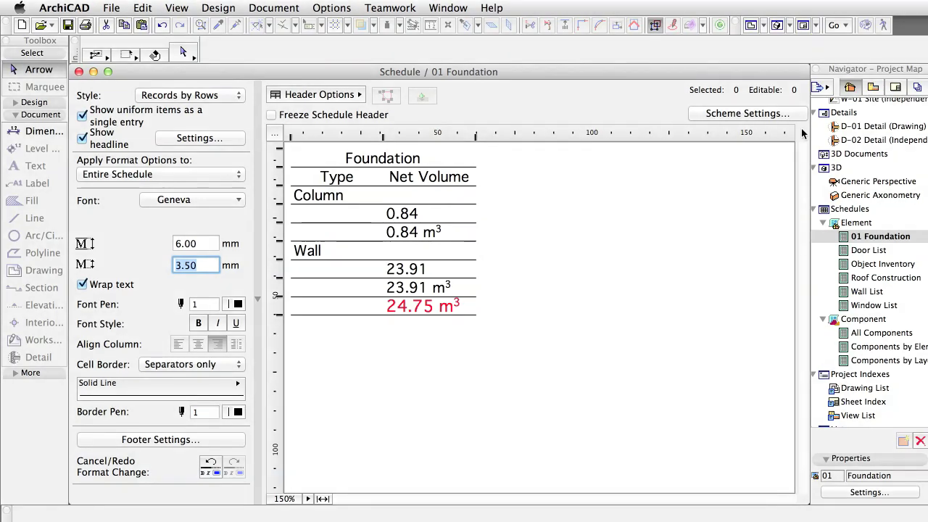
Reopen Scheme Settings and start a new schedule scheme based on Components
{"action": "left_click", "coordinate": [798, 115]}
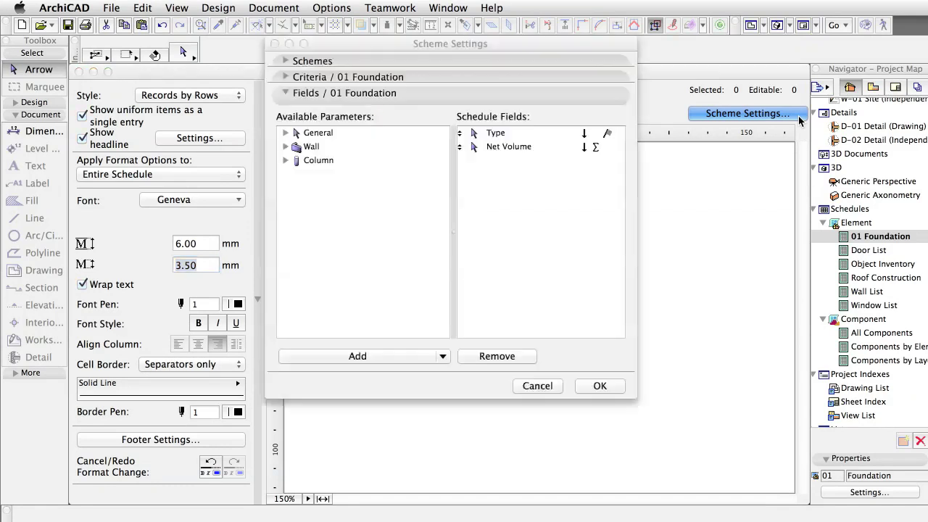
{"action": "left_click", "coordinate": [382, 94]}
{"action": "left_click", "coordinate": [385, 59]}
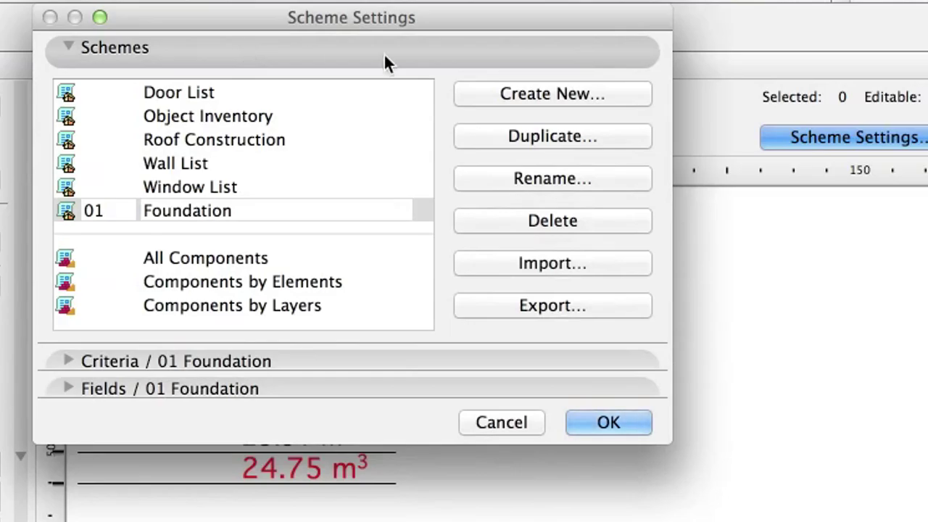
{"action": "left_click", "coordinate": [633, 102]}
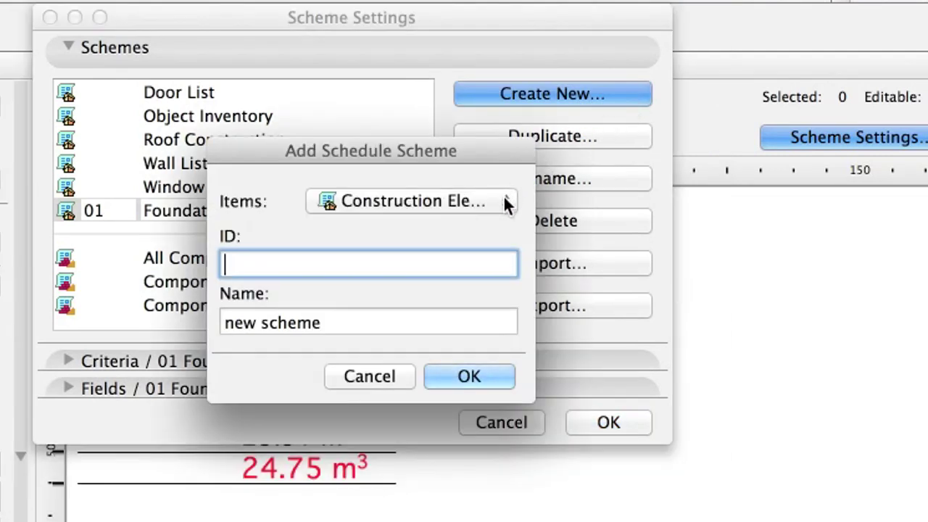
{"action": "left_click", "coordinate": [508, 201]}
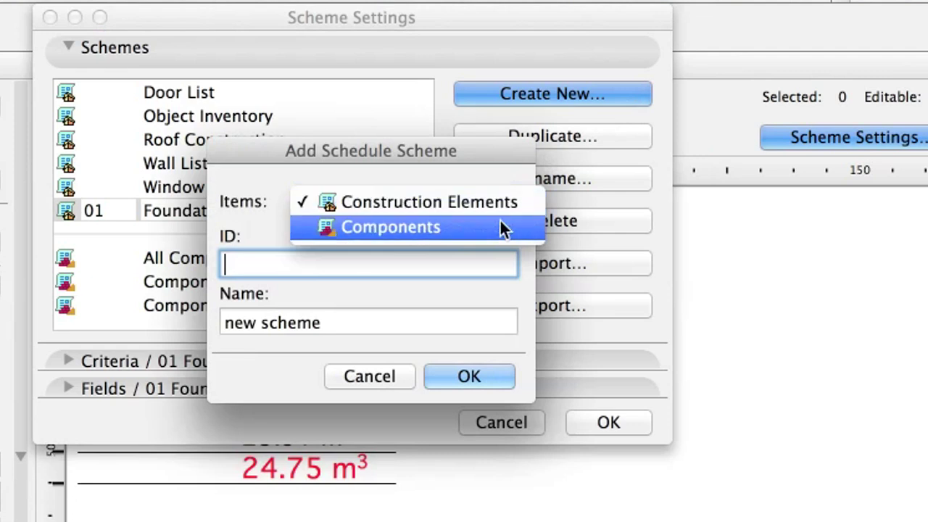
{"action": "left_click", "coordinate": [506, 229]}
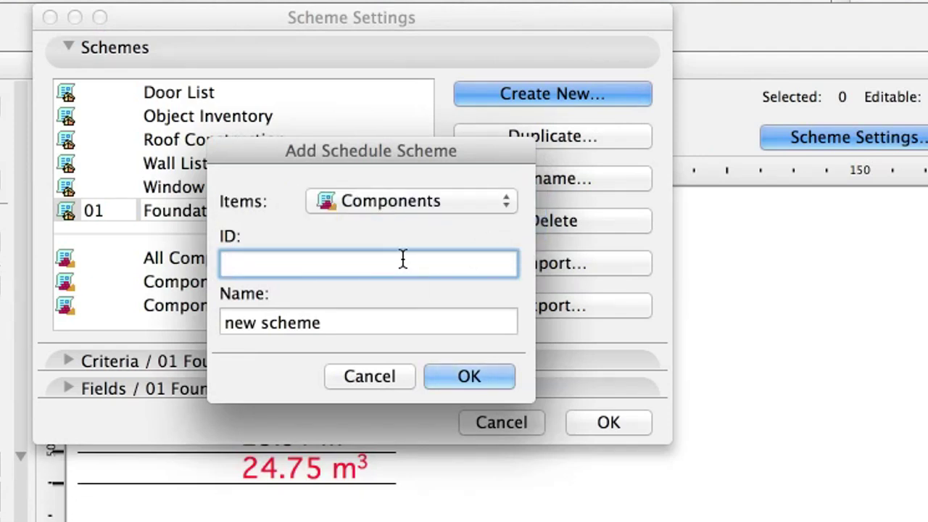
Name the component scheme ID 01, Walls, and show its Element Type is Wall criteria
{"action": "type", "text": "01"}
{"action": "key", "text": "Tab"}
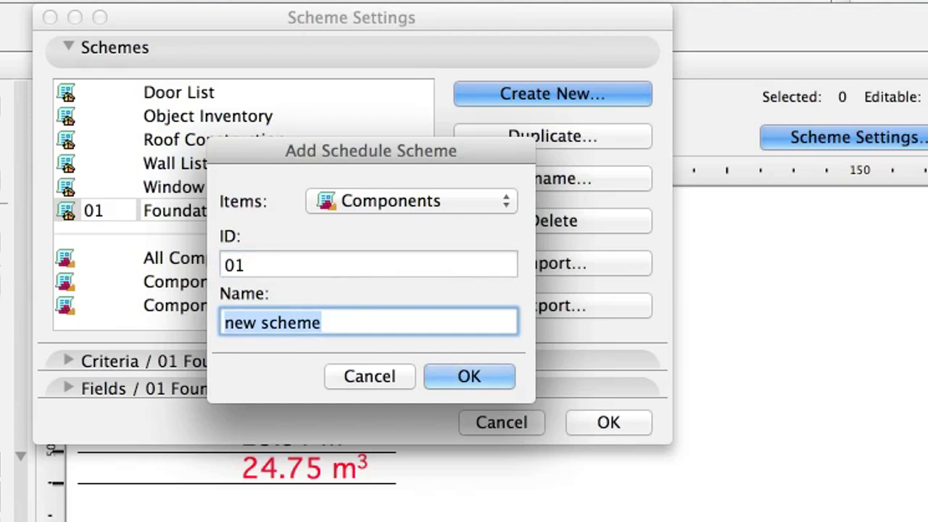
{"action": "type", "text": "Walls"}
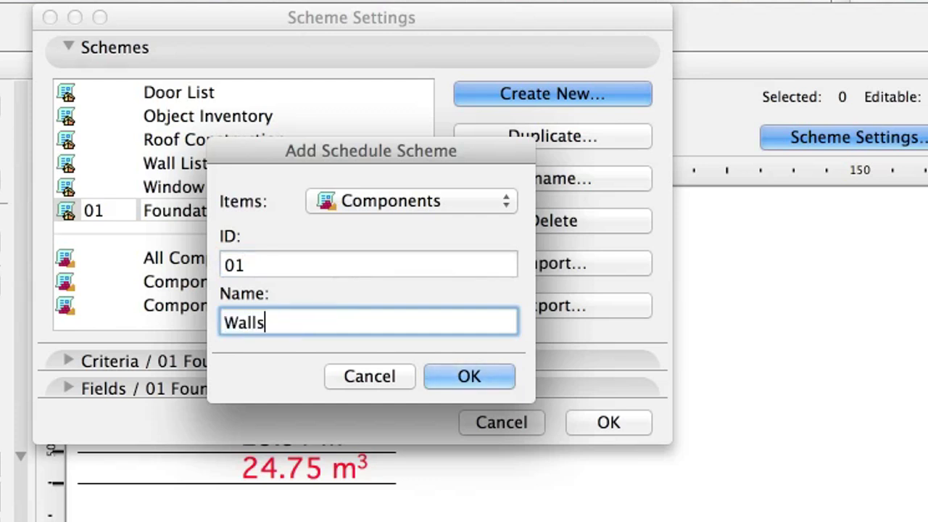
{"action": "left_click", "coordinate": [504, 377]}
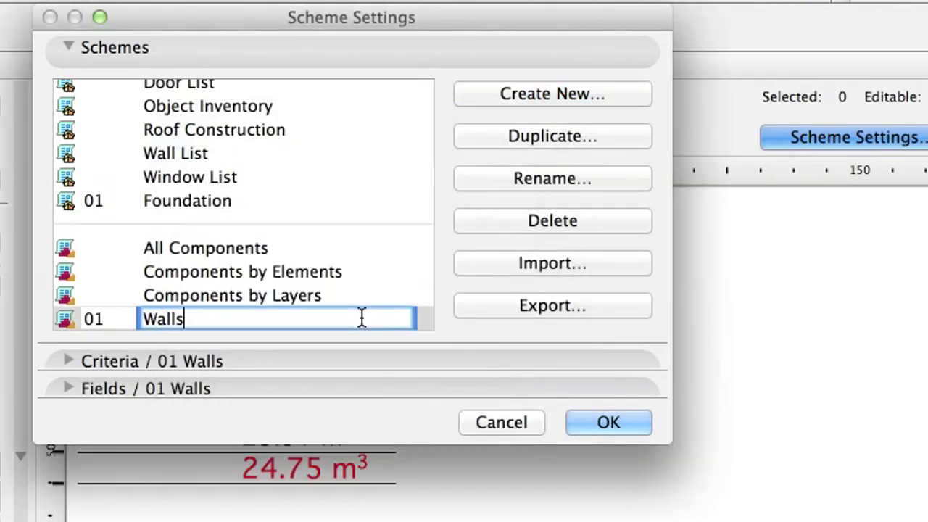
{"action": "left_click", "coordinate": [65, 45]}
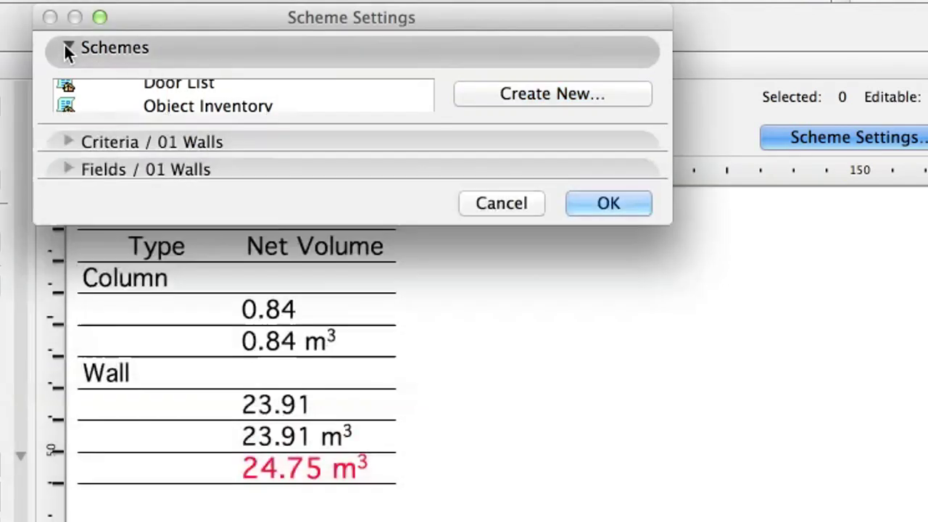
{"action": "left_click", "coordinate": [66, 71]}
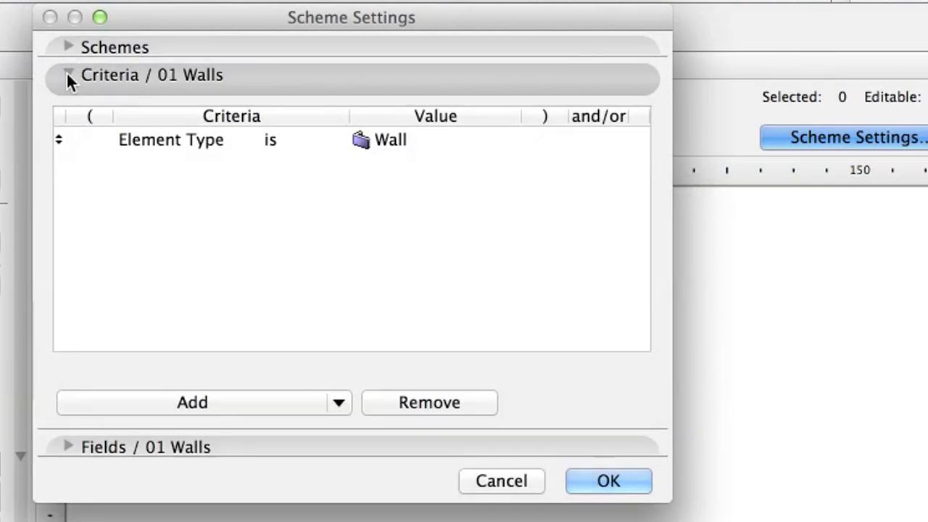
Add a Structural Function is Load-Bearing Element criterion to the 01 Walls scheme
{"action": "left_click", "coordinate": [130, 143]}
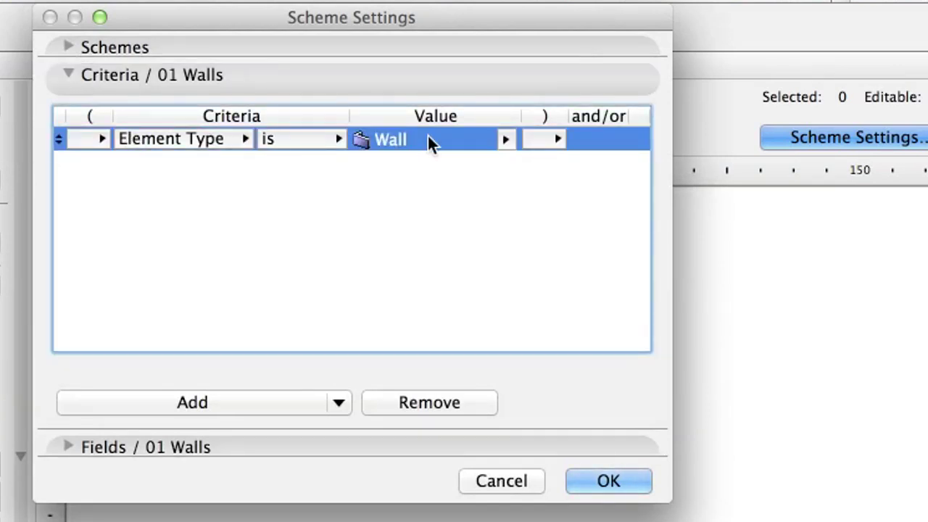
{"action": "left_click", "coordinate": [306, 403]}
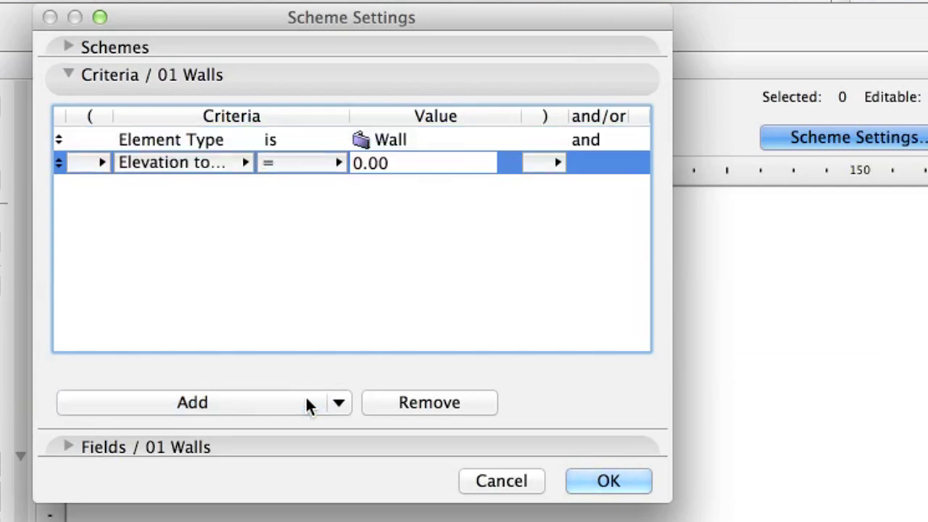
{"action": "left_click", "coordinate": [245, 164]}
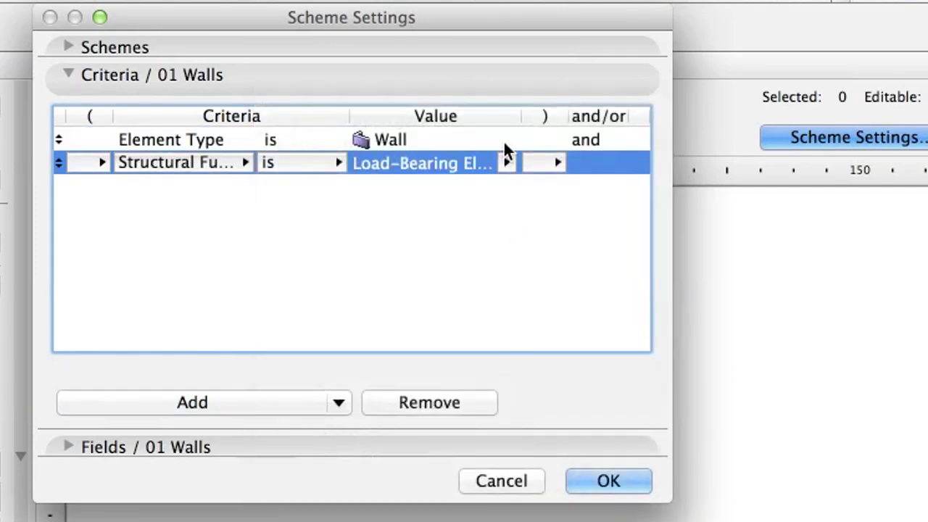
{"action": "left_click", "coordinate": [506, 163]}
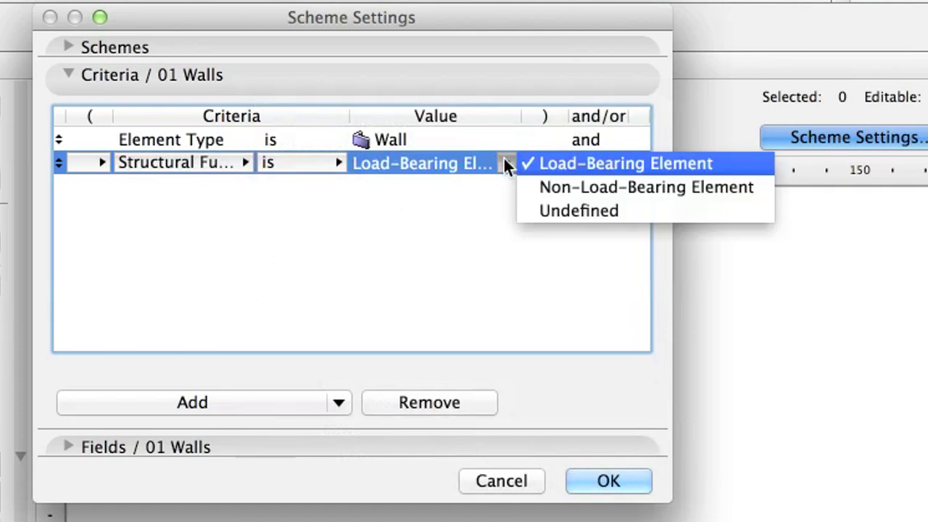
{"action": "left_click", "coordinate": [721, 169]}
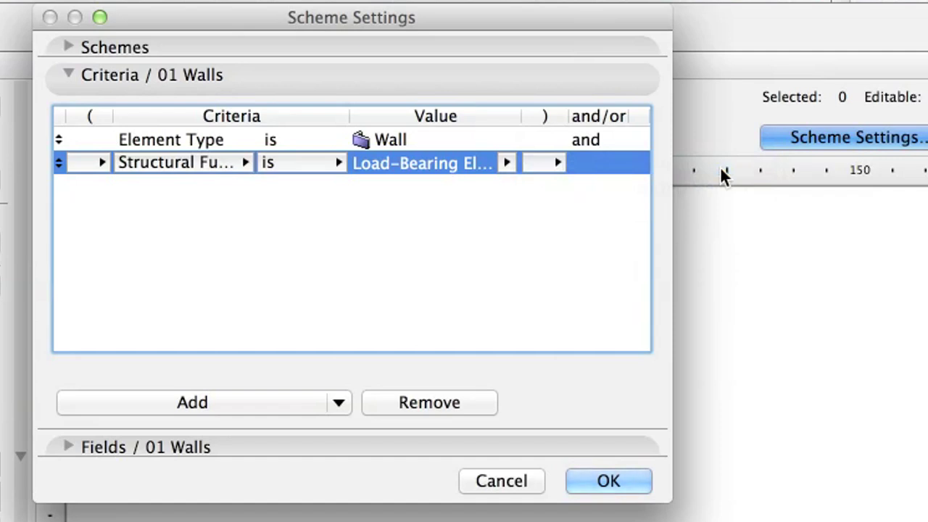
Add a Home Story = 0. Ground Floor criterion
{"action": "left_click", "coordinate": [253, 404]}
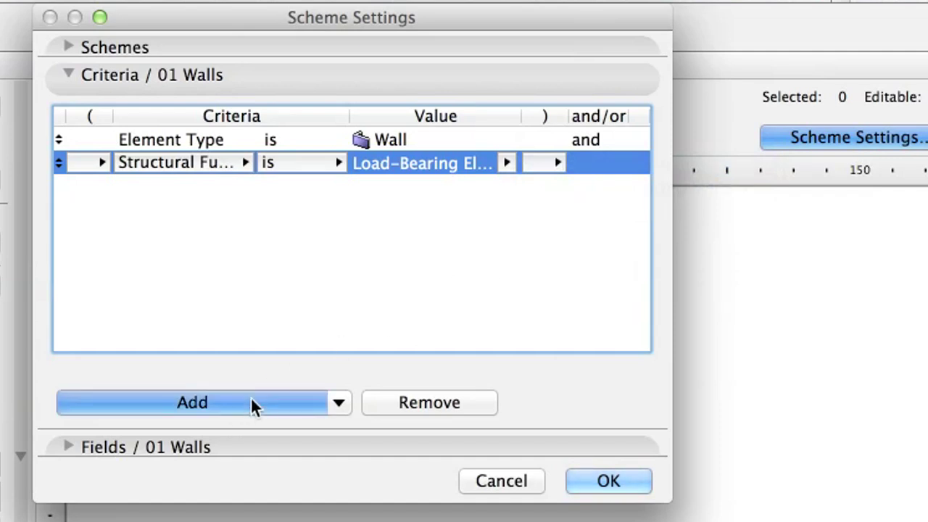
{"action": "left_click", "coordinate": [244, 187]}
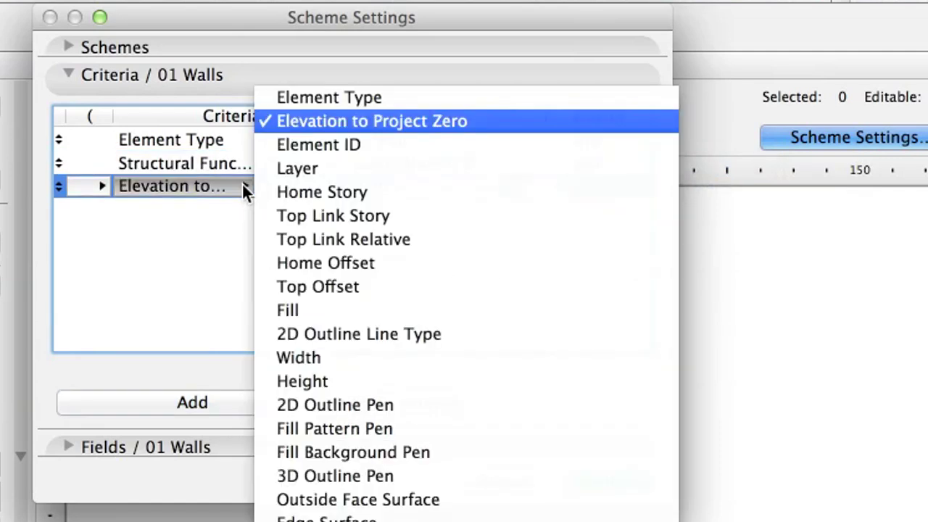
{"action": "left_click", "coordinate": [425, 192]}
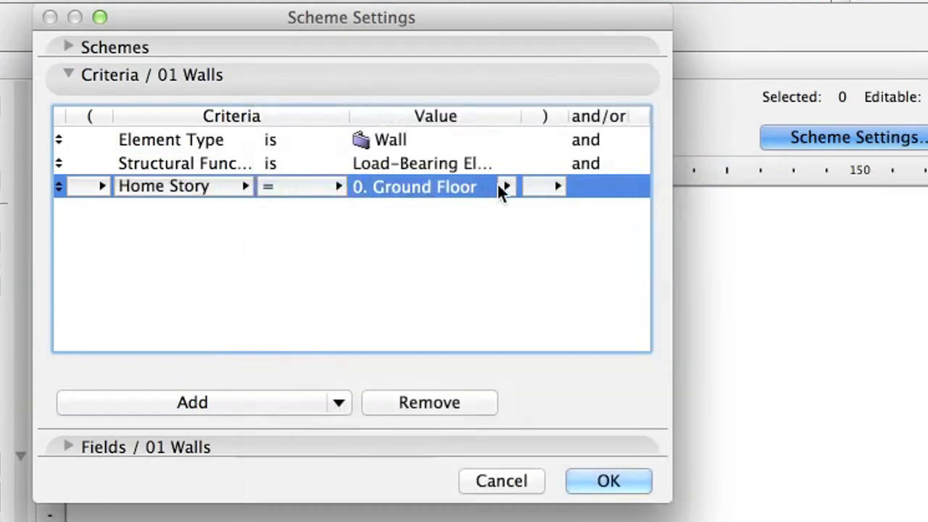
{"action": "left_click", "coordinate": [504, 187]}
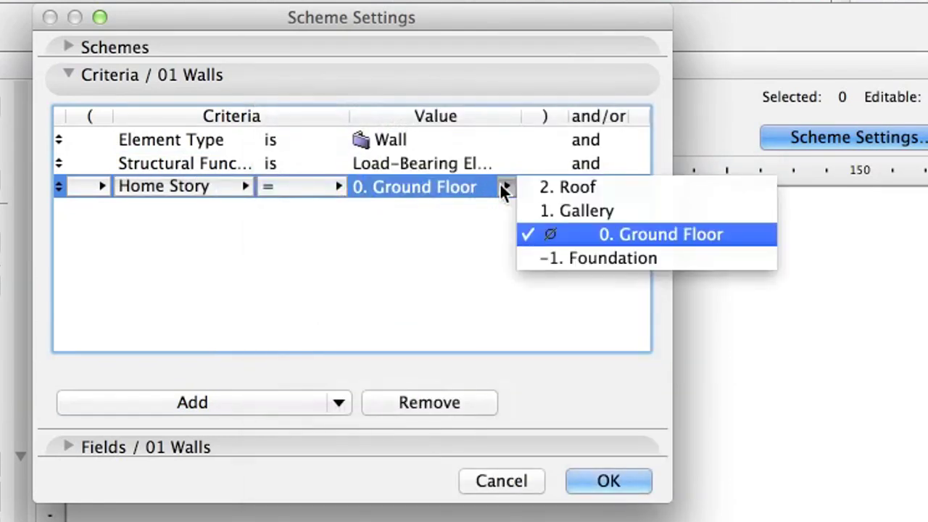
{"action": "left_click", "coordinate": [707, 242]}
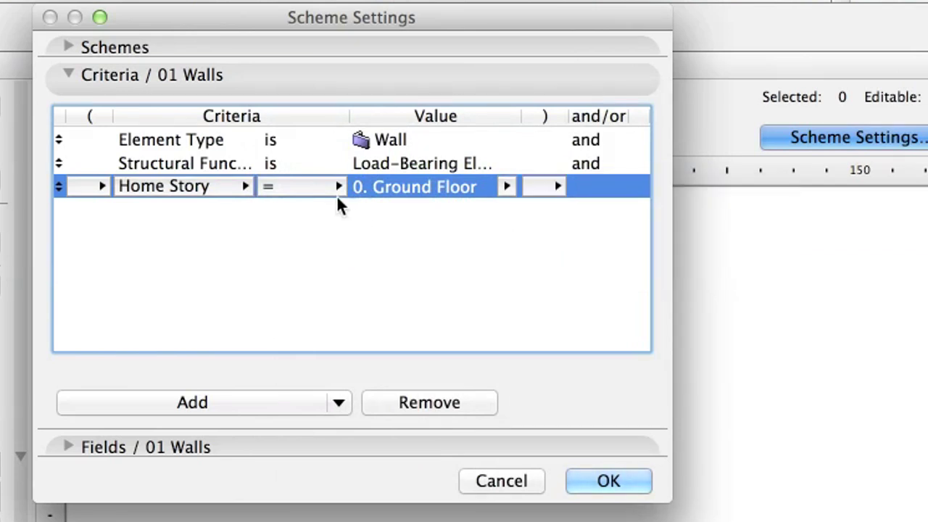
Add the General > Fill parameter as a field of the 01 Walls schedule
{"action": "left_click", "coordinate": [301, 88]}
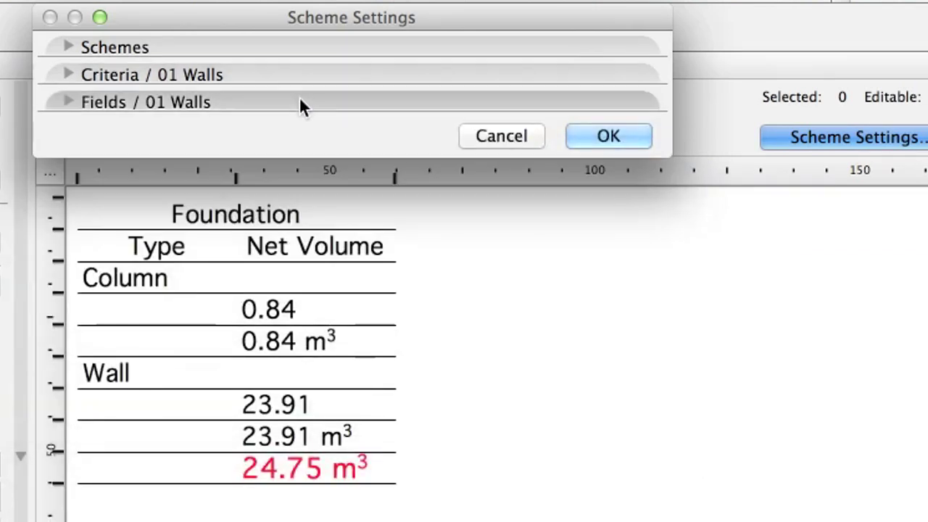
{"action": "left_click", "coordinate": [300, 102]}
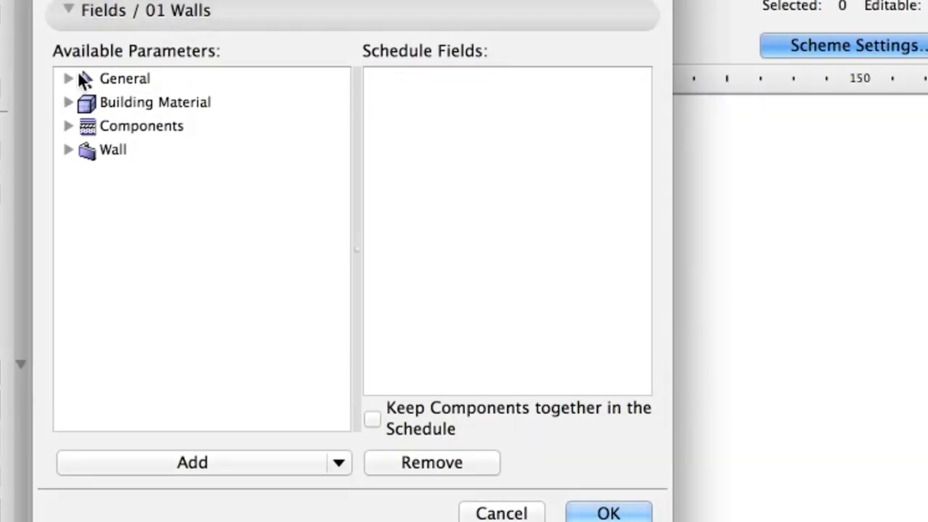
{"action": "left_click", "coordinate": [69, 79]}
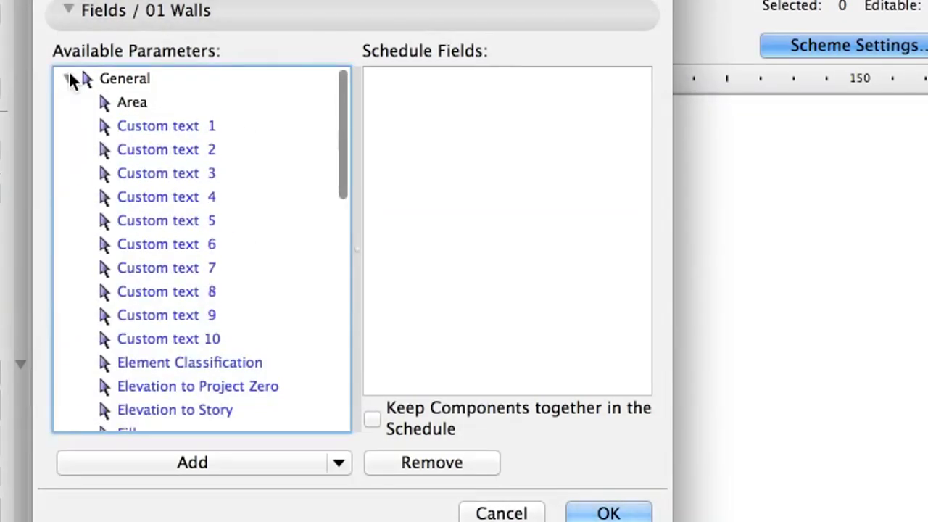
{"action": "scroll", "coordinate": [250, 176], "scroll_direction": "down", "scroll_amount": 5}
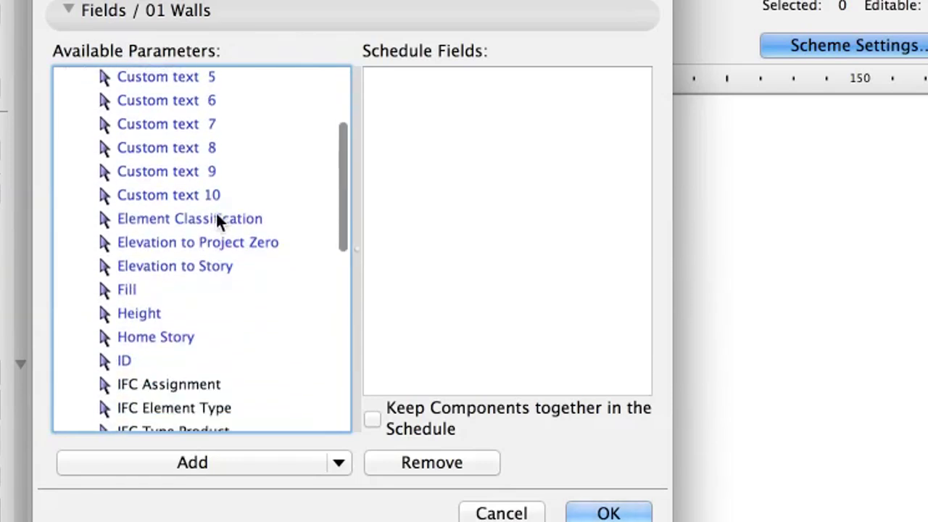
{"action": "left_click", "coordinate": [179, 294]}
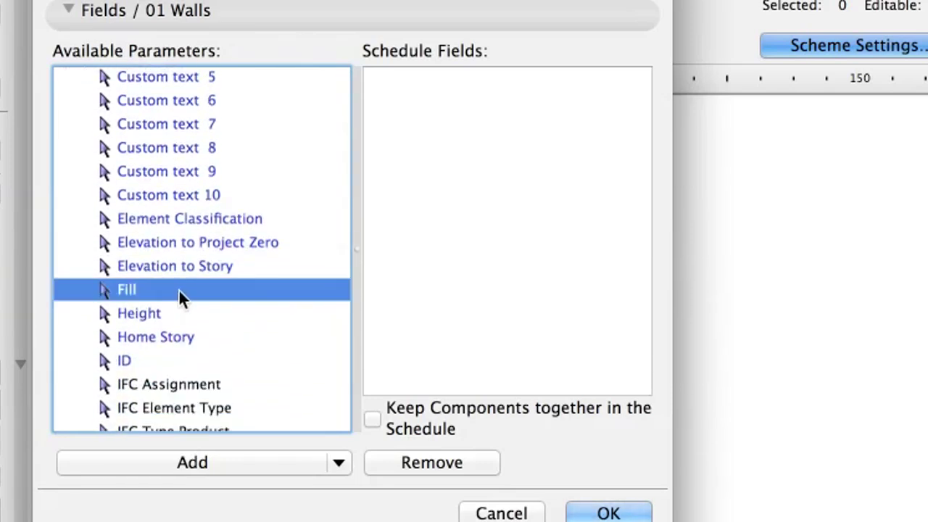
{"action": "left_click", "coordinate": [279, 463]}
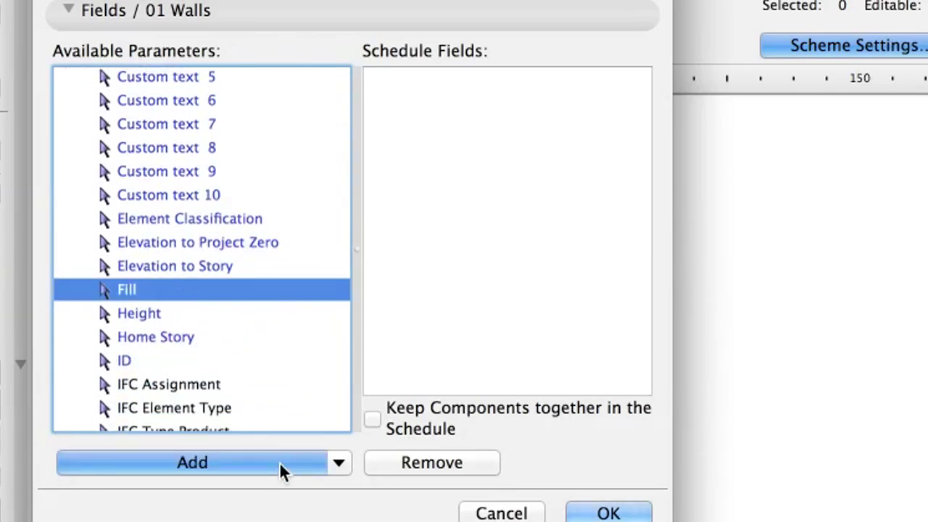
Add Component type and Composite Skin/Component Volume from the Components group as fields
{"action": "scroll", "coordinate": [242, 233], "scroll_direction": "up", "scroll_amount": 5}
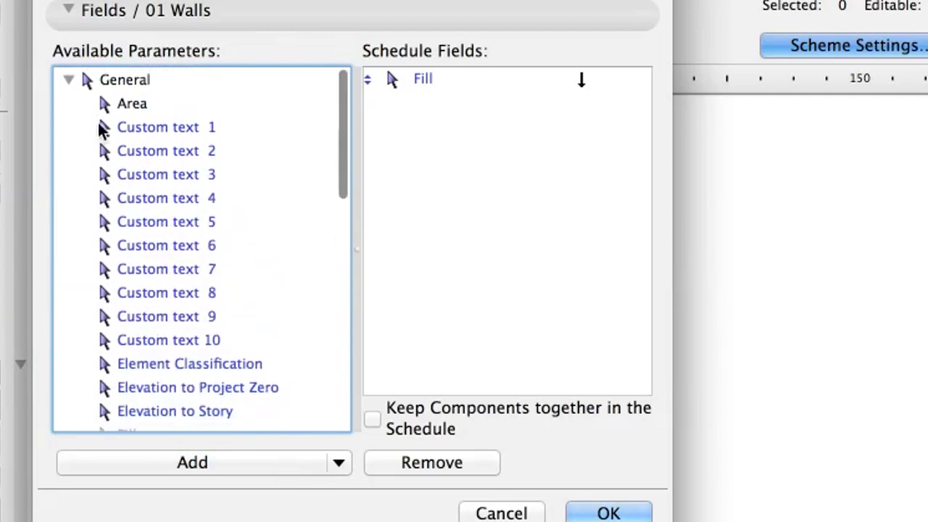
{"action": "left_click", "coordinate": [68, 79]}
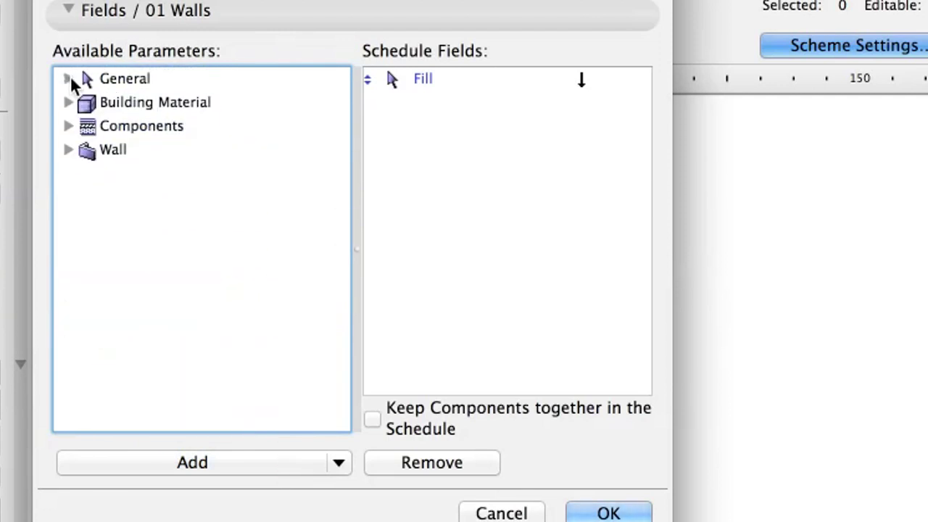
{"action": "left_click", "coordinate": [68, 127]}
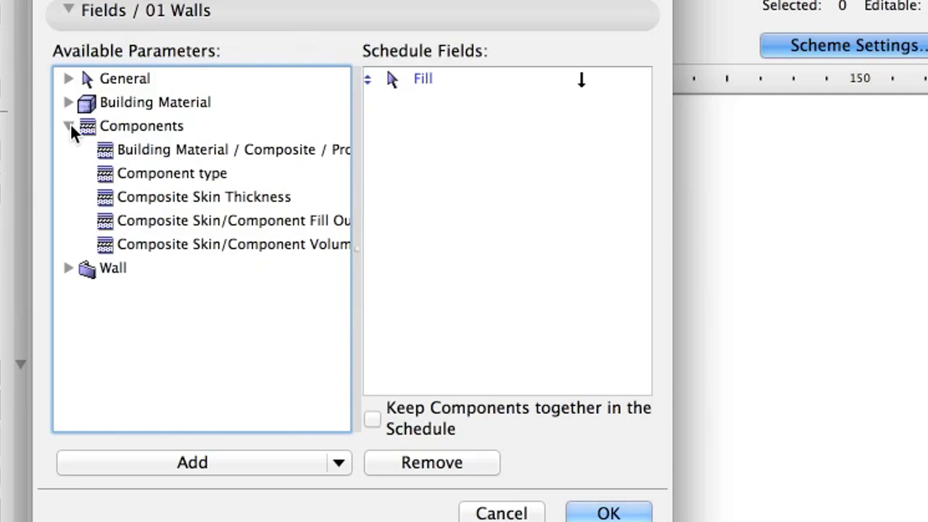
{"action": "left_click", "coordinate": [138, 178]}
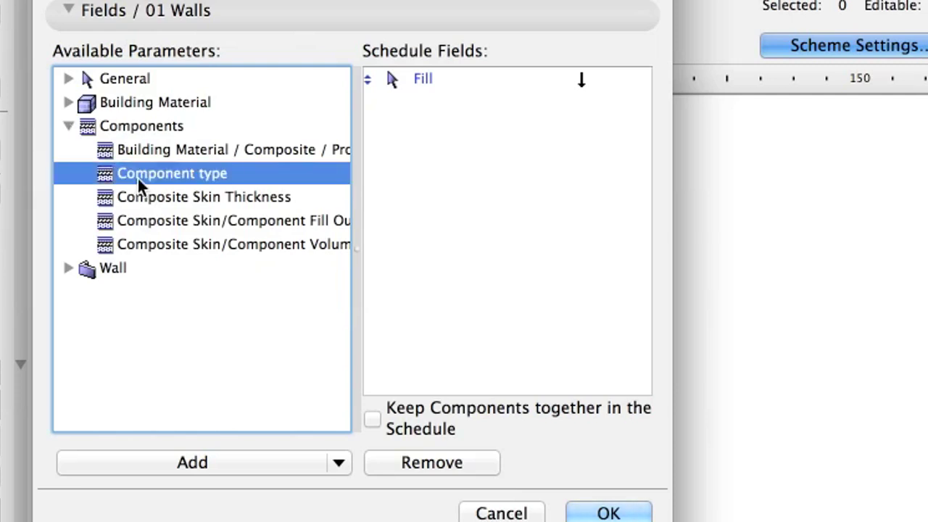
{"action": "left_click", "coordinate": [158, 248], "text": "super"}
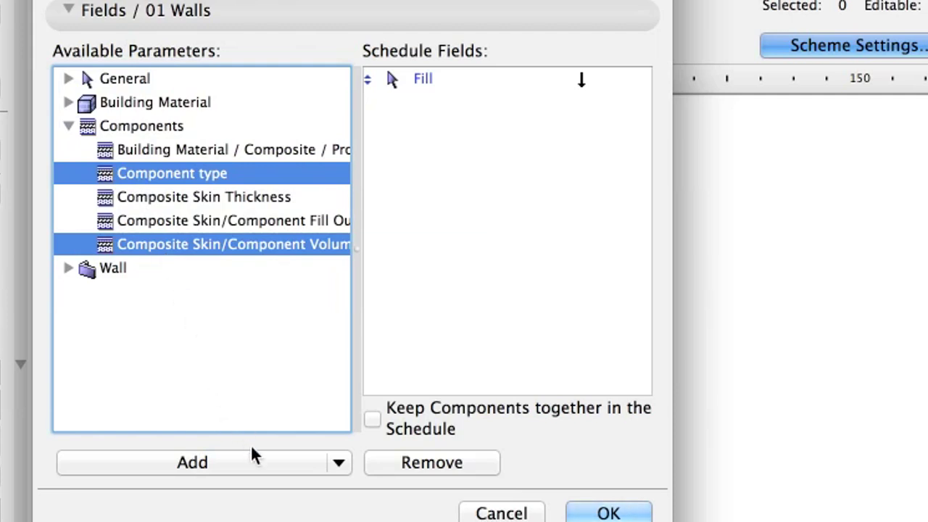
{"action": "left_click", "coordinate": [258, 465]}
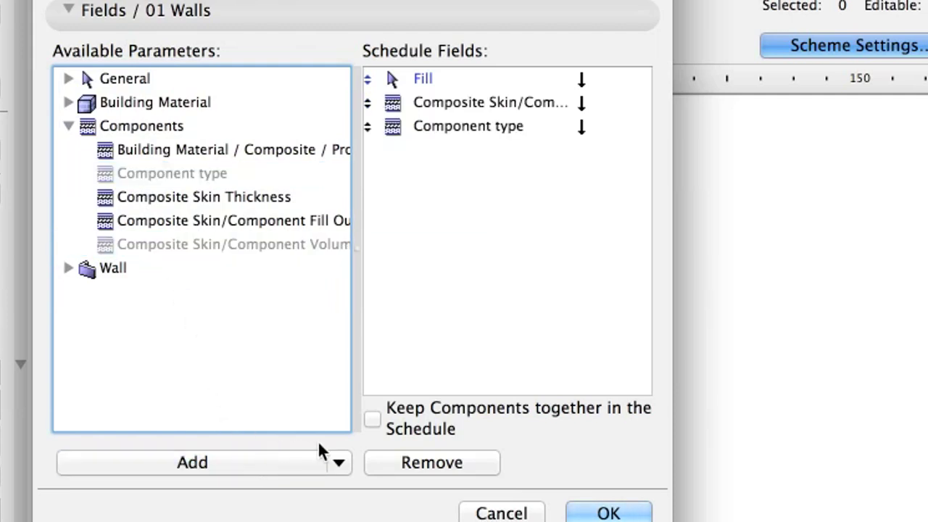
Add Building Material > Cut Fill as a field and widen the fields list to read full names
{"action": "left_click", "coordinate": [68, 126]}
{"action": "left_click", "coordinate": [69, 103]}
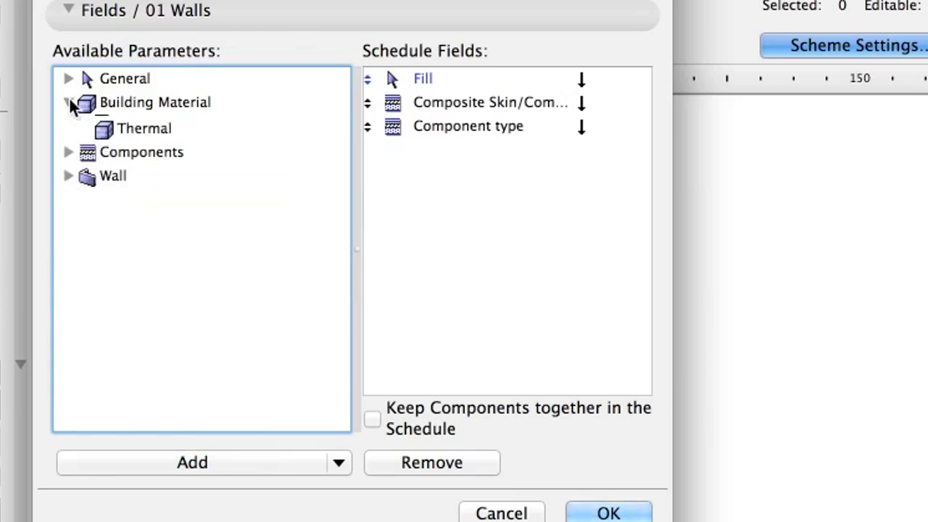
{"action": "left_click", "coordinate": [132, 128]}
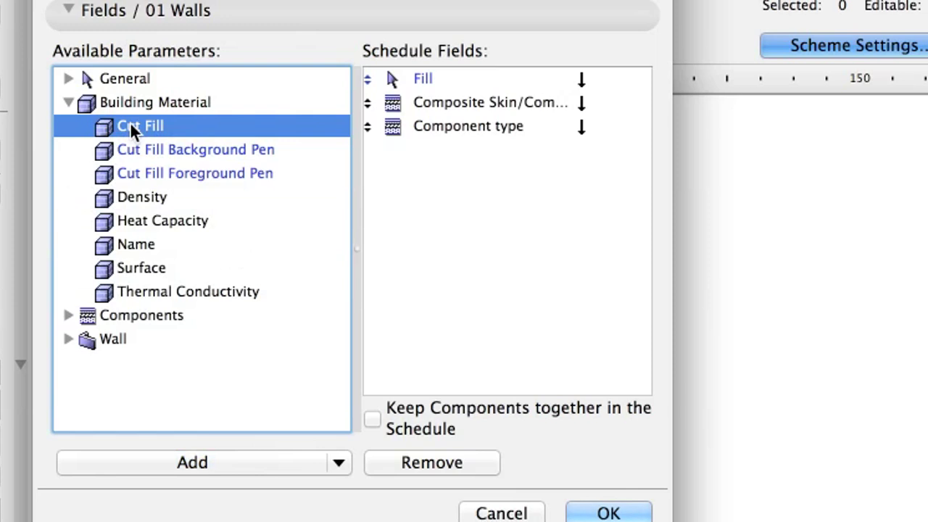
{"action": "left_click", "coordinate": [269, 464]}
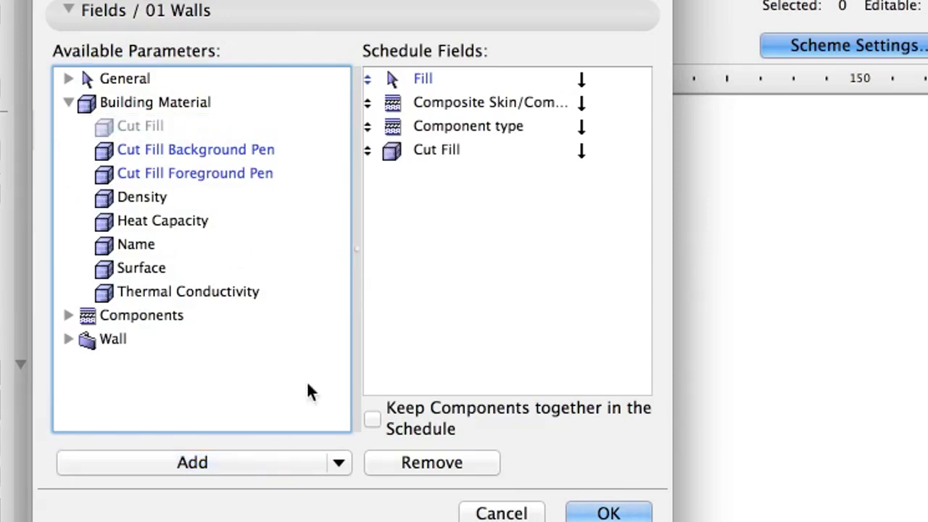
{"action": "left_click_drag", "start_coordinate": [357, 218], "coordinate": [259, 210]}
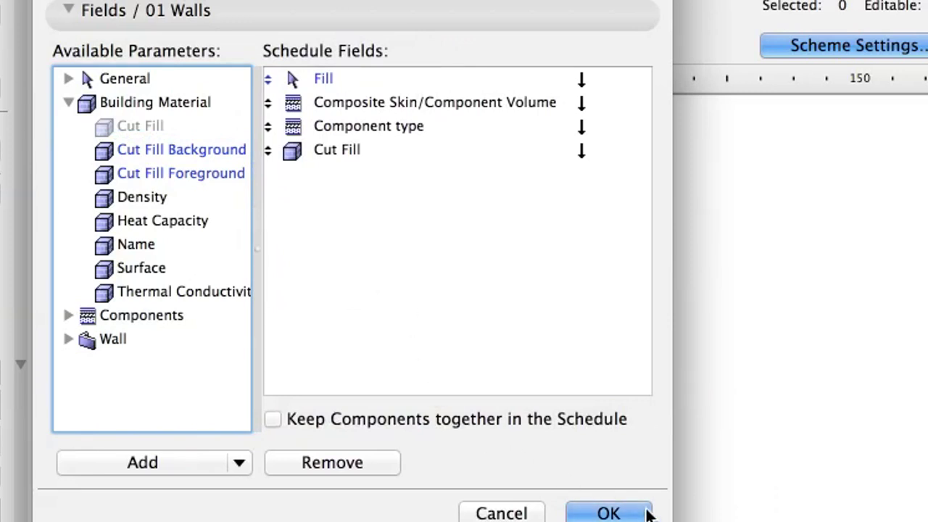
Show uniform items as single entries and widen the Fill and Composite Skin/Component Volume columns
{"action": "left_click", "coordinate": [647, 512]}
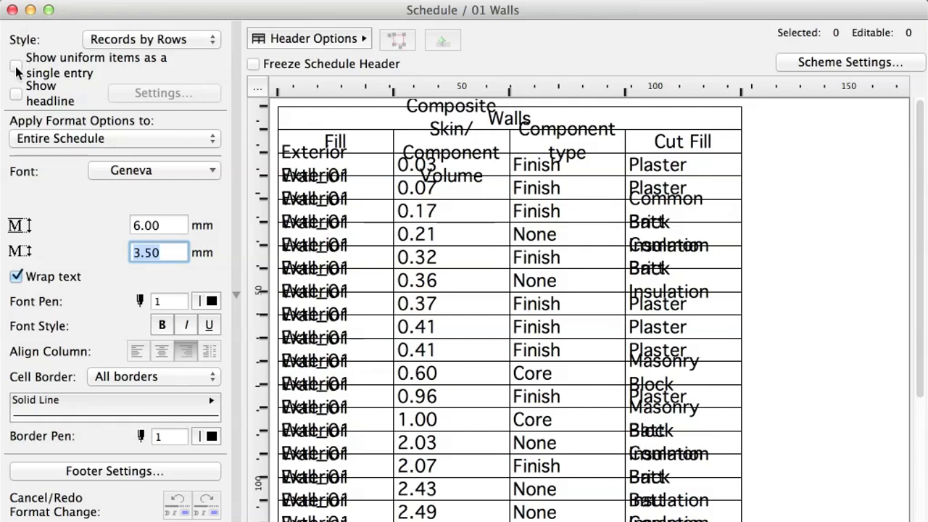
{"action": "left_click", "coordinate": [16, 68]}
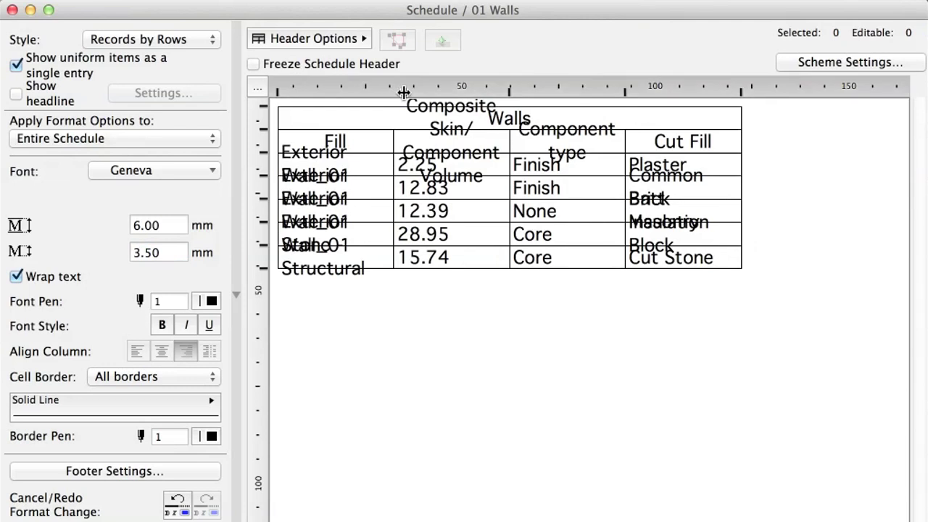
{"action": "left_click_drag", "start_coordinate": [467, 91], "coordinate": [467, 92]}
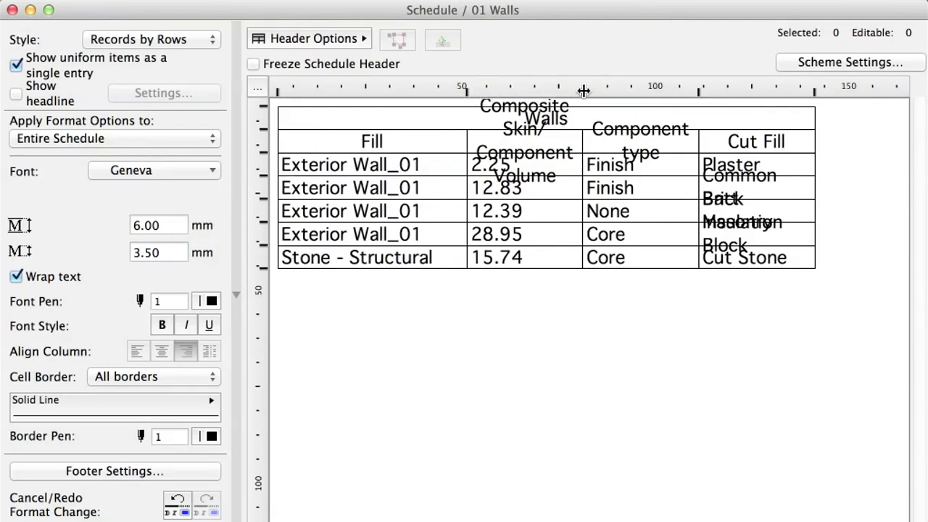
{"action": "left_click_drag", "start_coordinate": [647, 92], "coordinate": [666, 92]}
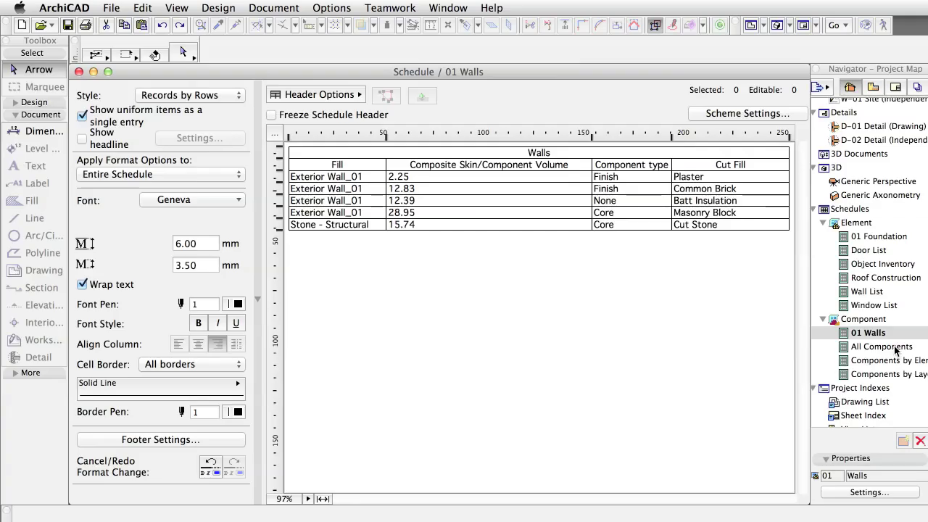
Open the All Components, Components by Elements and Components by Layers schedules in turn
{"action": "left_click", "coordinate": [883, 347]}
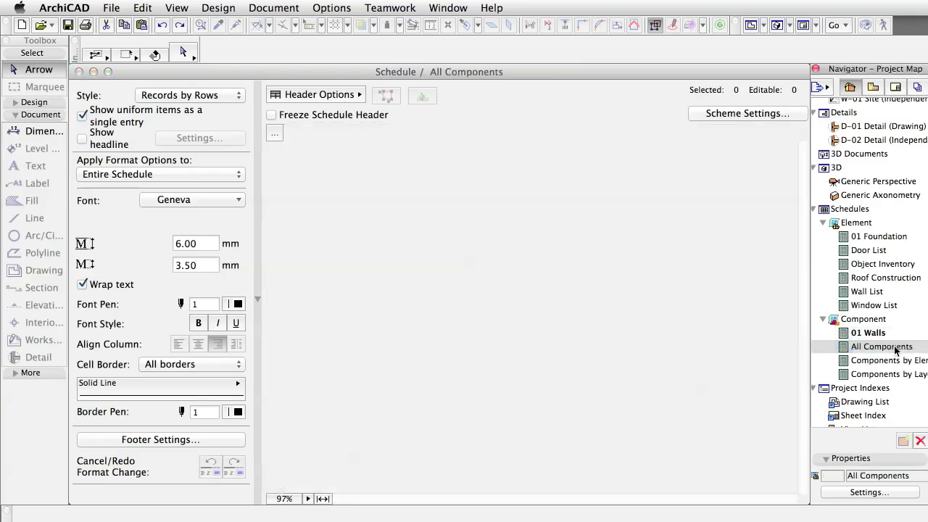
{"action": "left_click", "coordinate": [324, 499]}
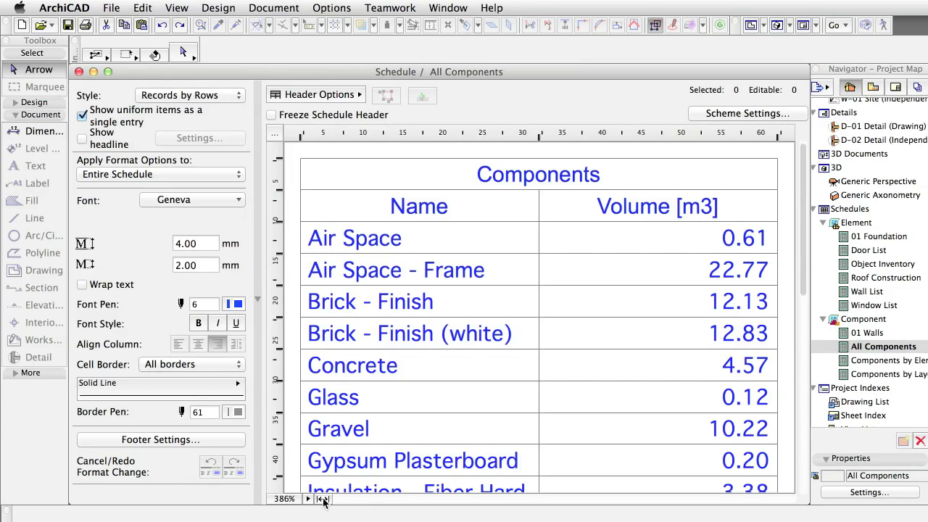
{"action": "left_click", "coordinate": [903, 362]}
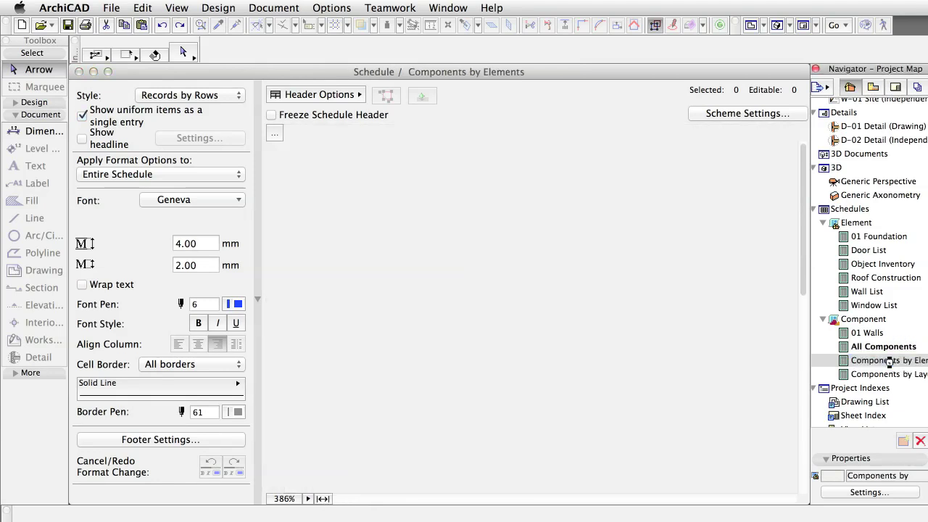
{"action": "left_click", "coordinate": [323, 499]}
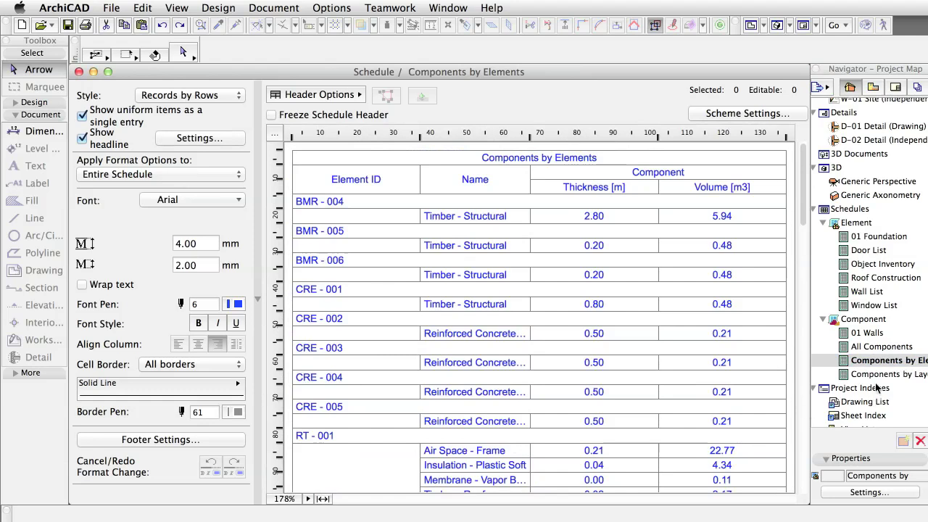
{"action": "left_click", "coordinate": [898, 375]}
{"action": "double_click", "coordinate": [899, 375]}
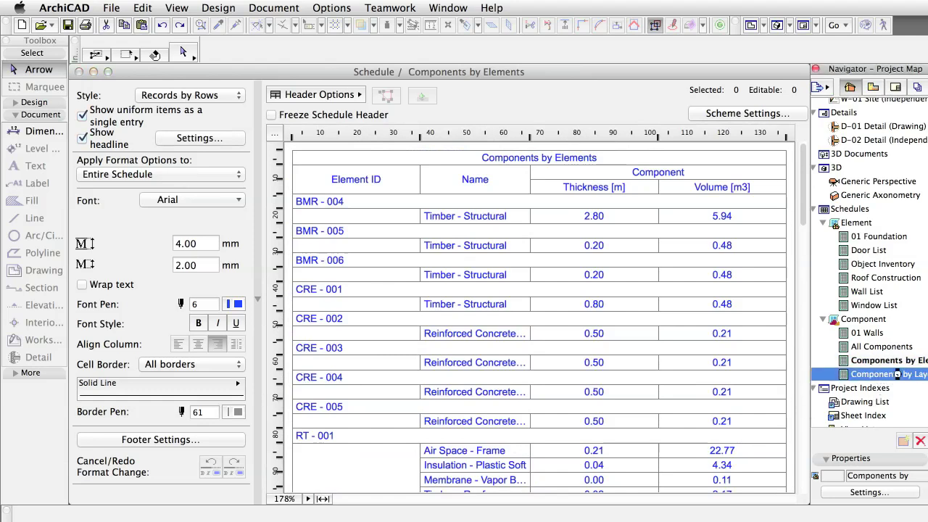